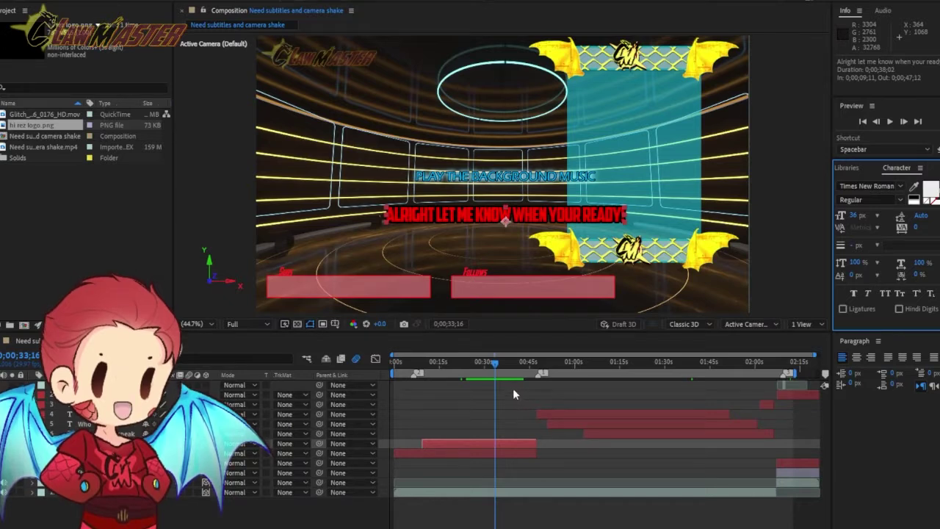
Move the playhead to 0;01;07;15 and set the composition's preview resolution to Quarter
click(592, 367)
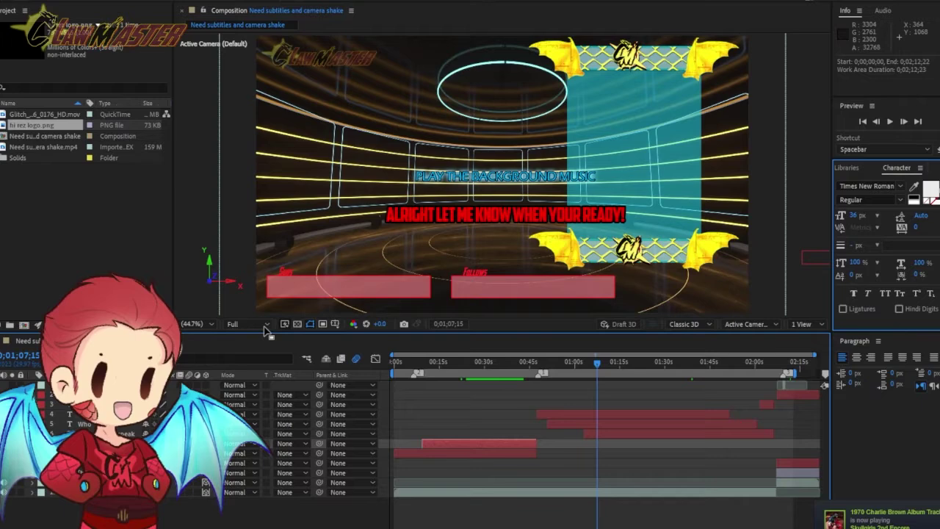
click(264, 325)
click(264, 325)
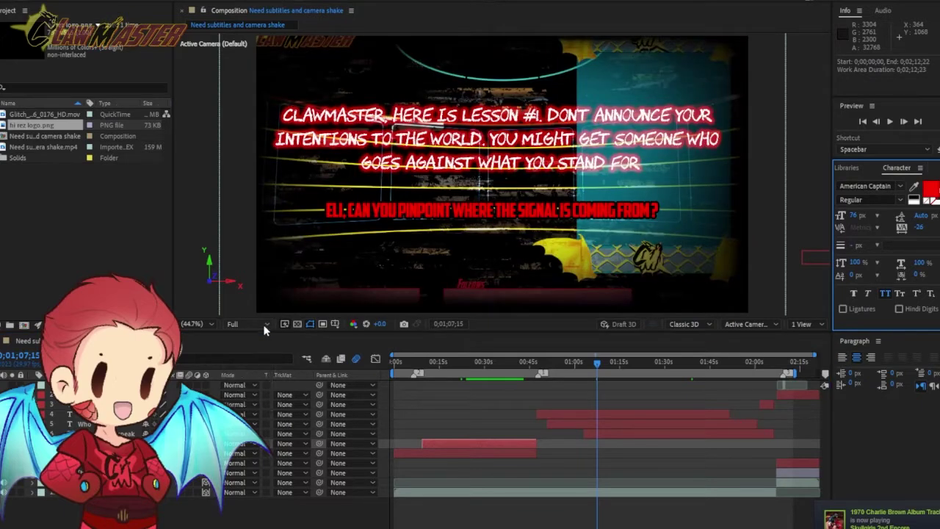
click(264, 325)
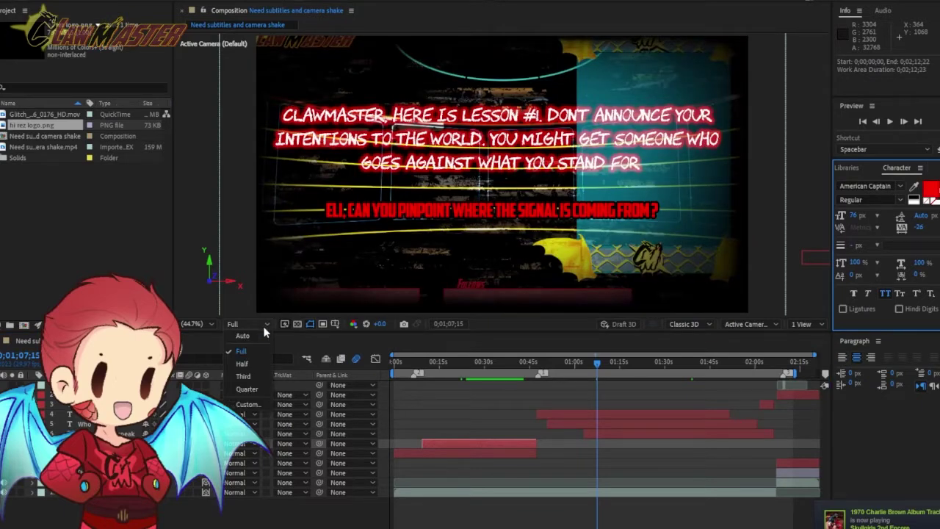
click(254, 394)
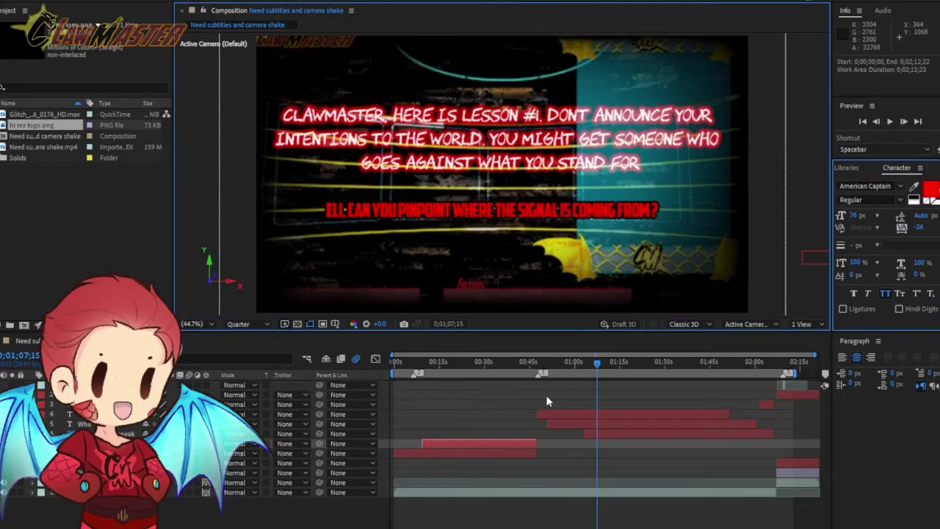
Select the "Oh you think it was that easy huh?" subtitle layer and examine the subtitle frames between about 0:32 and 2:09
click(584, 414)
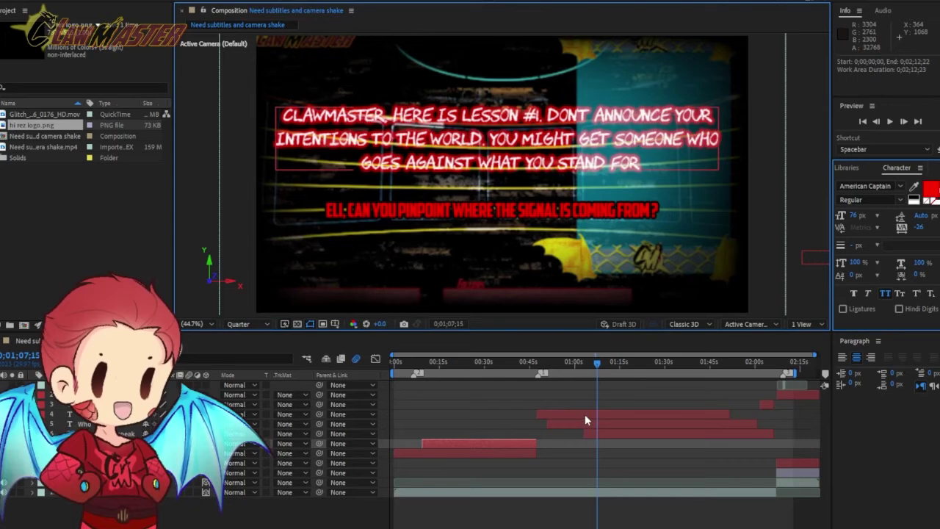
click(584, 415)
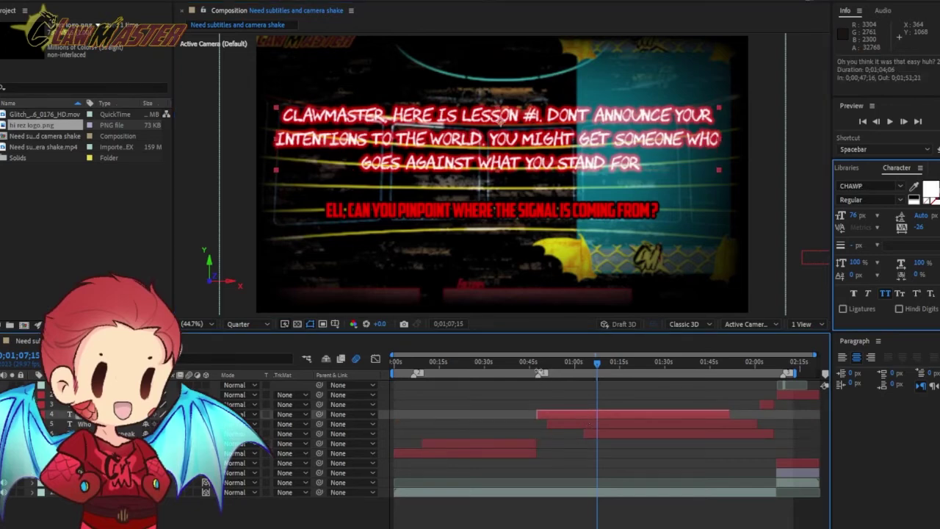
click(491, 363)
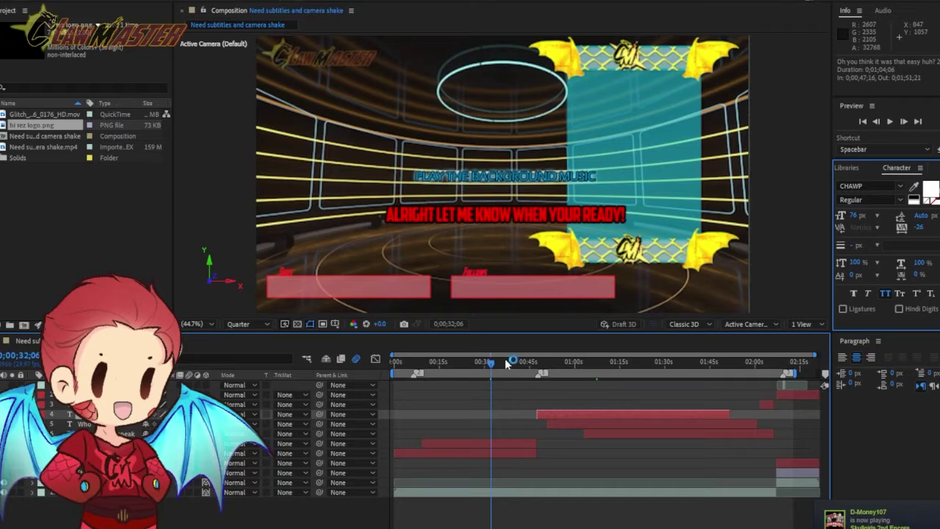
click(551, 364)
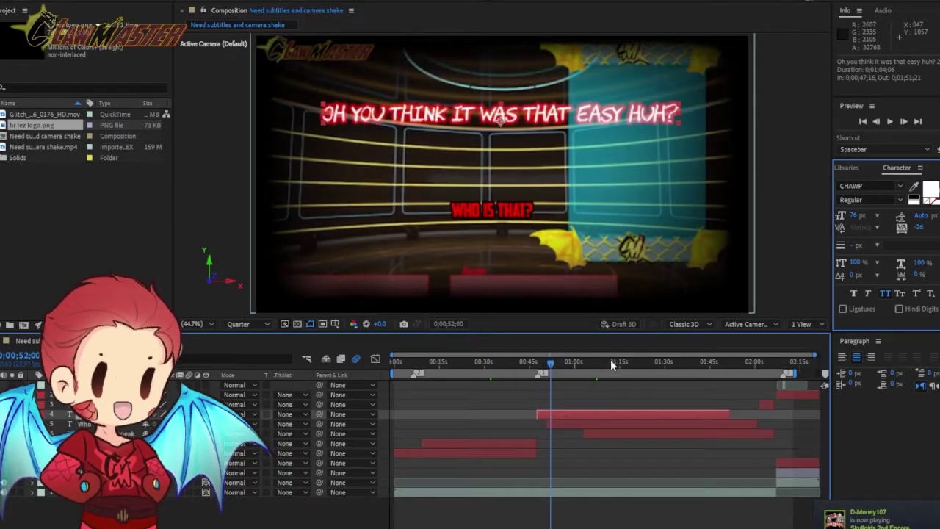
click(609, 362)
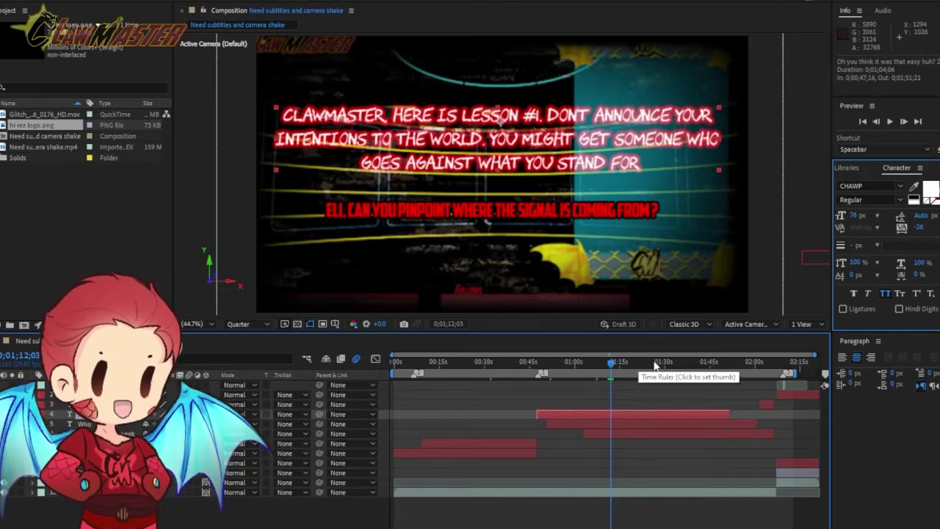
click(768, 364)
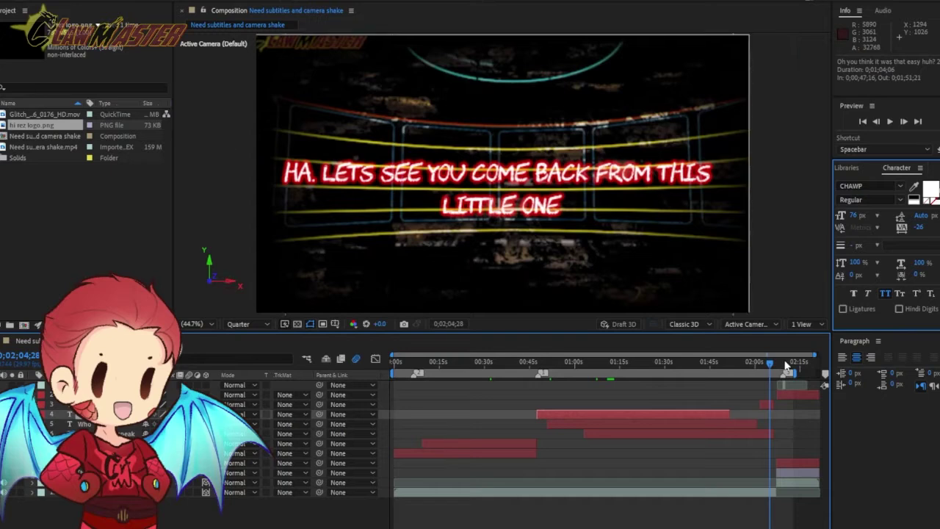
click(785, 365)
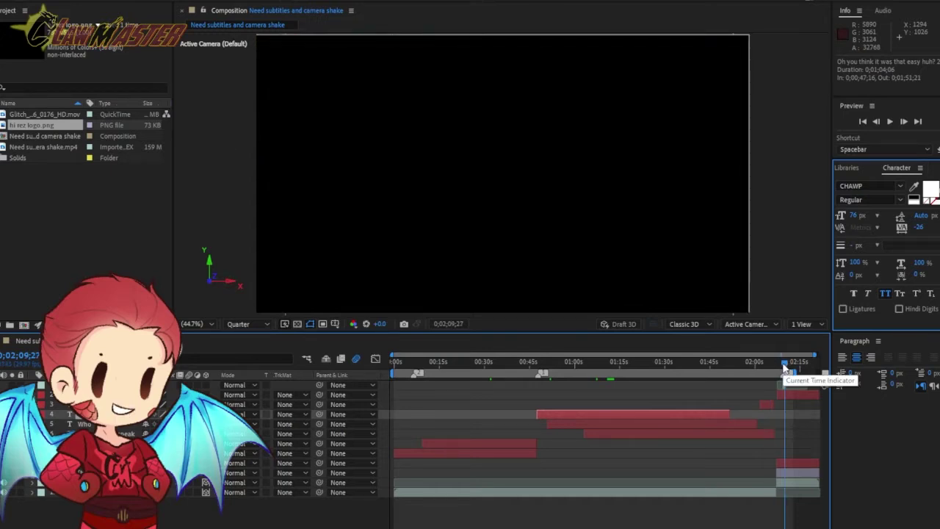
Select the Glitch_Transition_16_0176_HD.mov layer near the composition's end and examine its frames between 0;02;09;10 and 0;02;09;22
drag(784, 368, 783, 369)
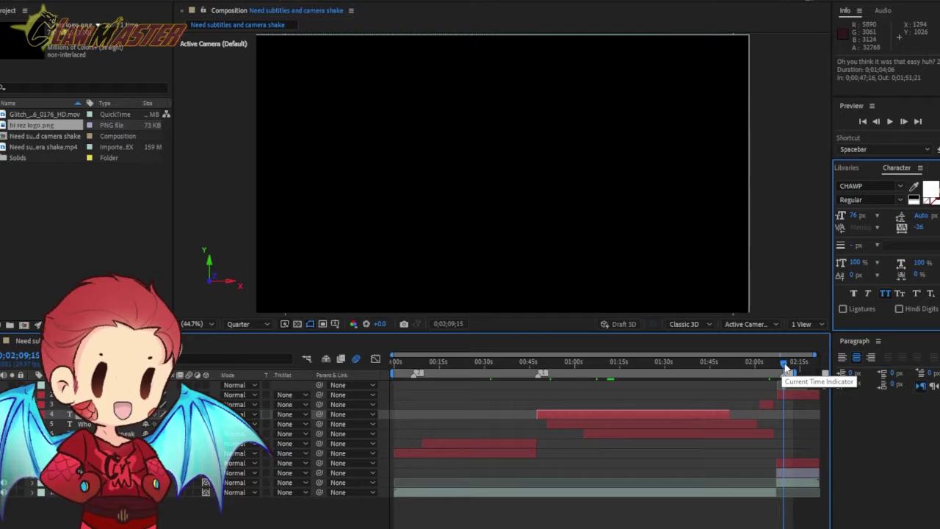
scroll(784, 367, up, 5)
scroll(788, 369, up, 3)
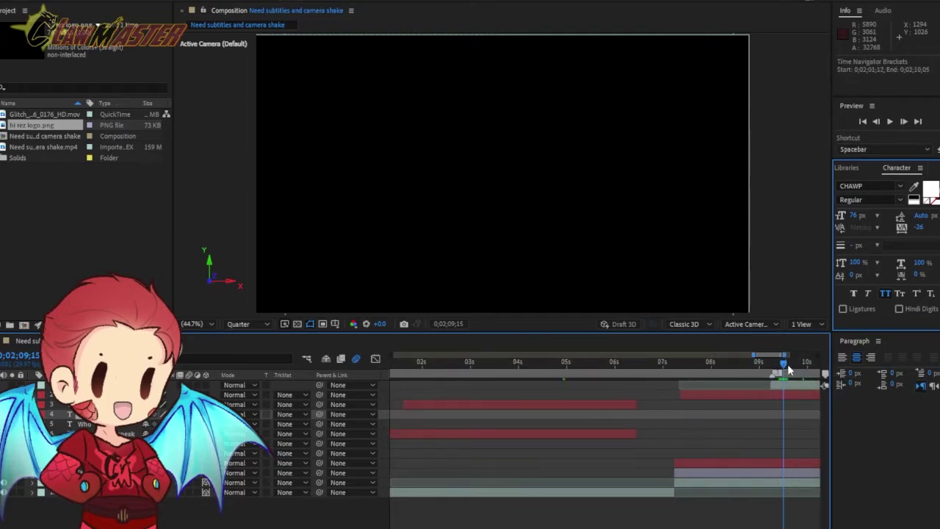
click(794, 369)
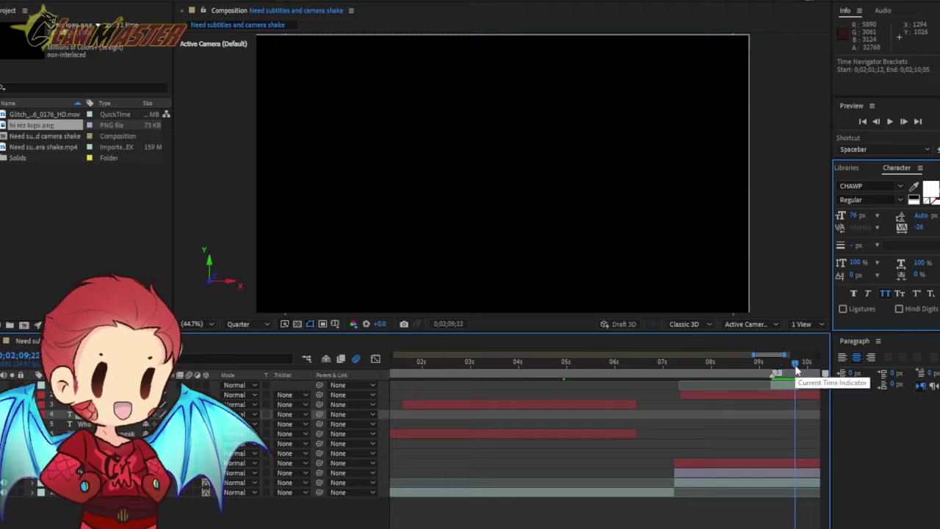
scroll(795, 369, up, 4)
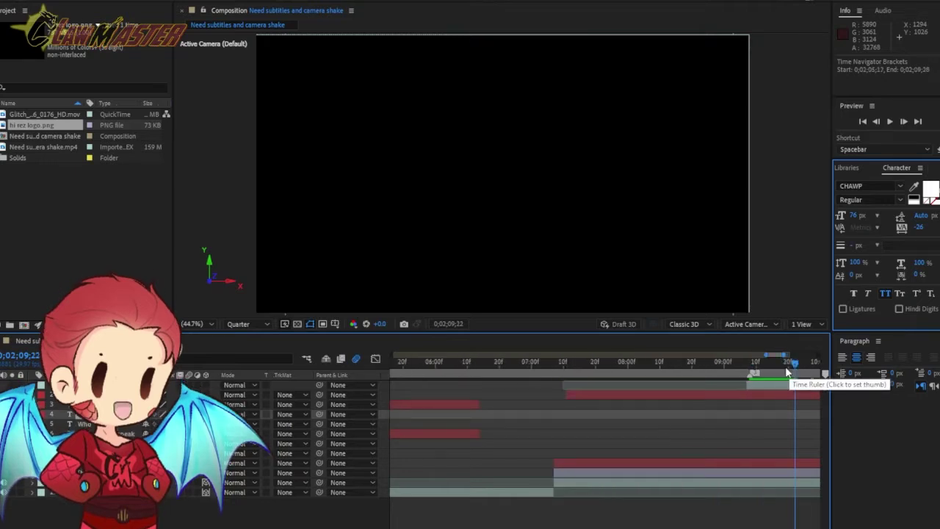
click(661, 385)
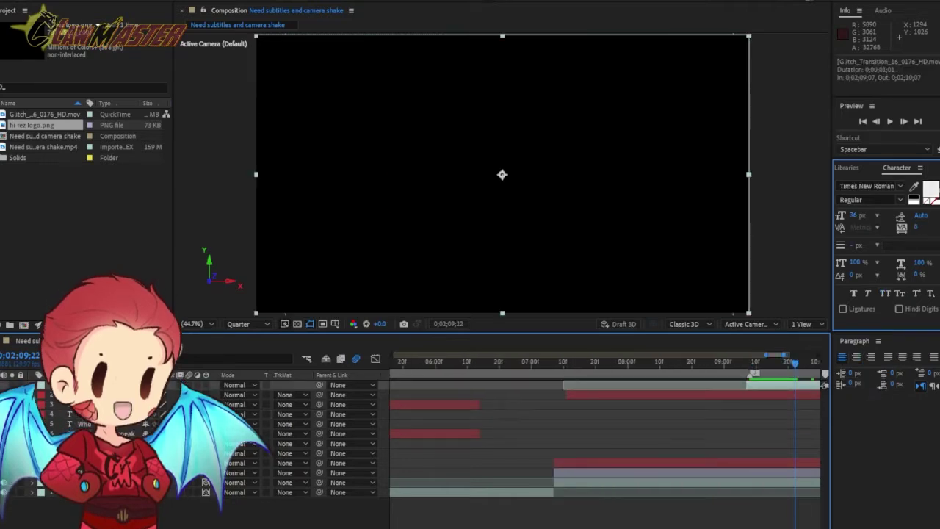
click(758, 367)
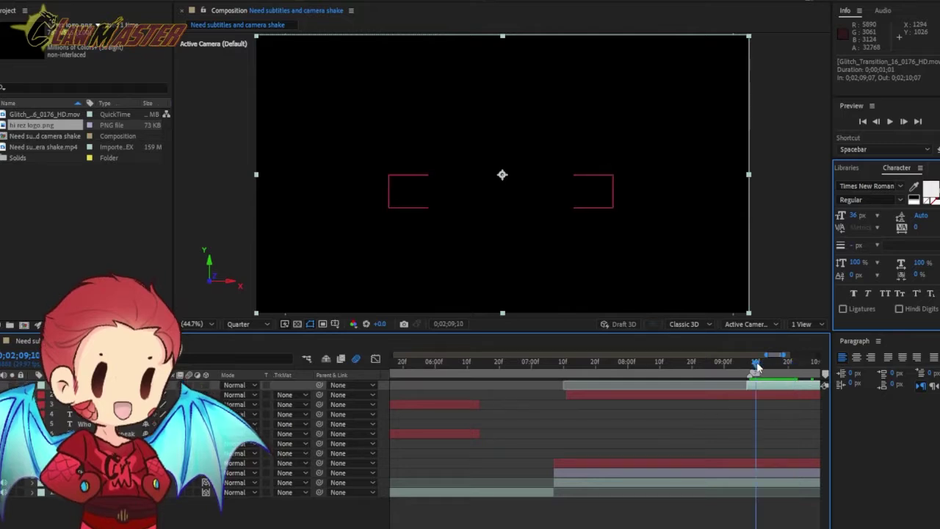
click(767, 368)
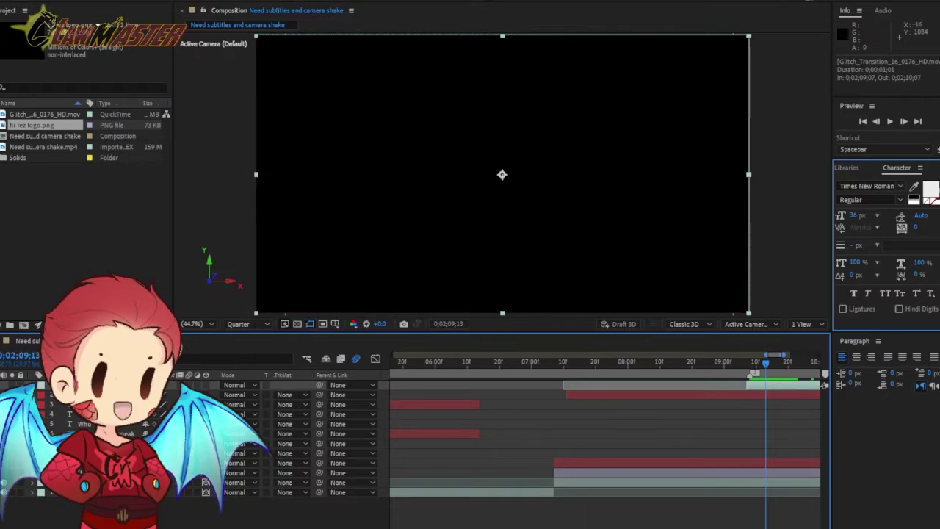
Switch to Premiere Pro and quit it without saving changes to the Ep. 6 Season Finale project
right_click(514, 528)
click(514, 472)
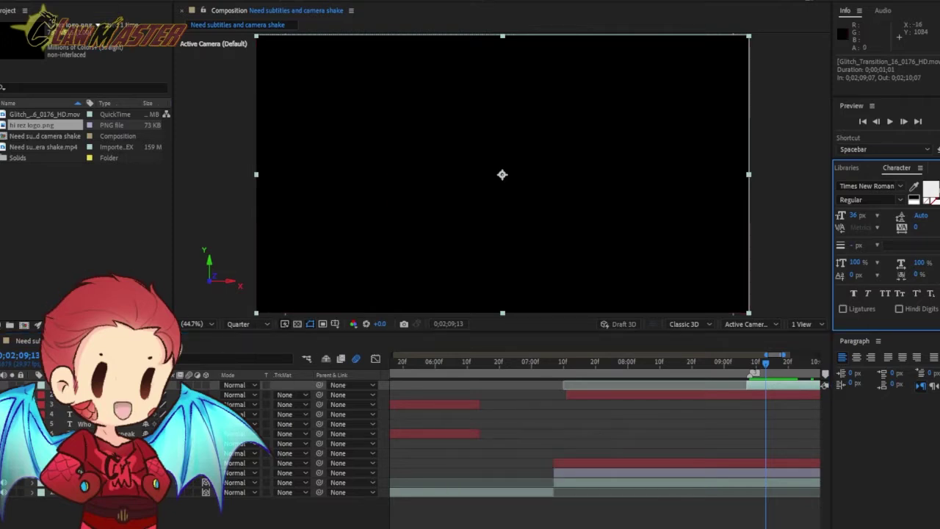
key(ctrl+q)
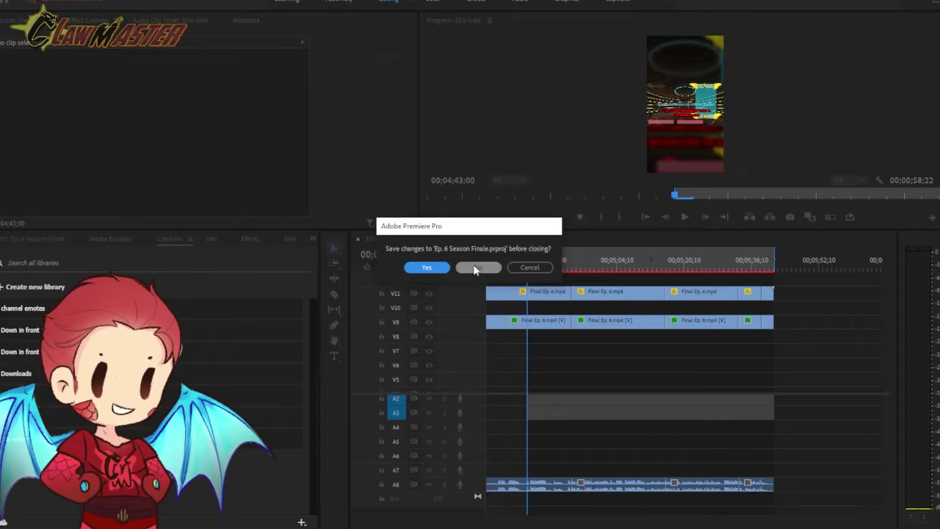
click(476, 268)
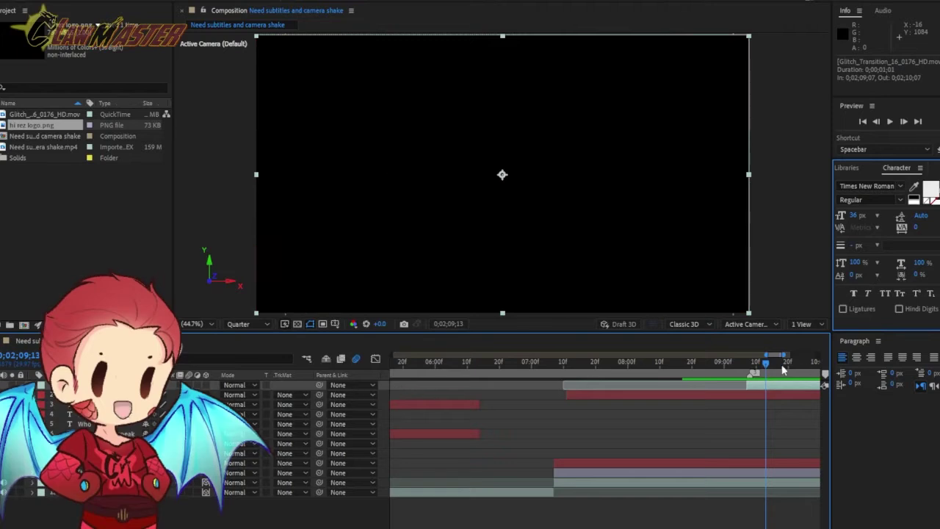
Return to After Effects and examine the date text under the glitch transition from 0;02;09;02 to 0;02;09;14
click(747, 363)
click(731, 363)
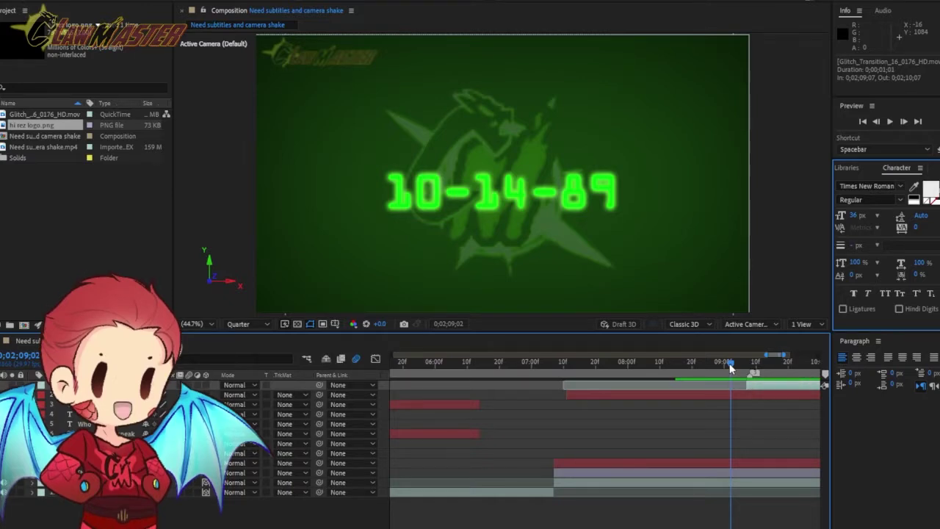
drag(730, 367, 755, 367)
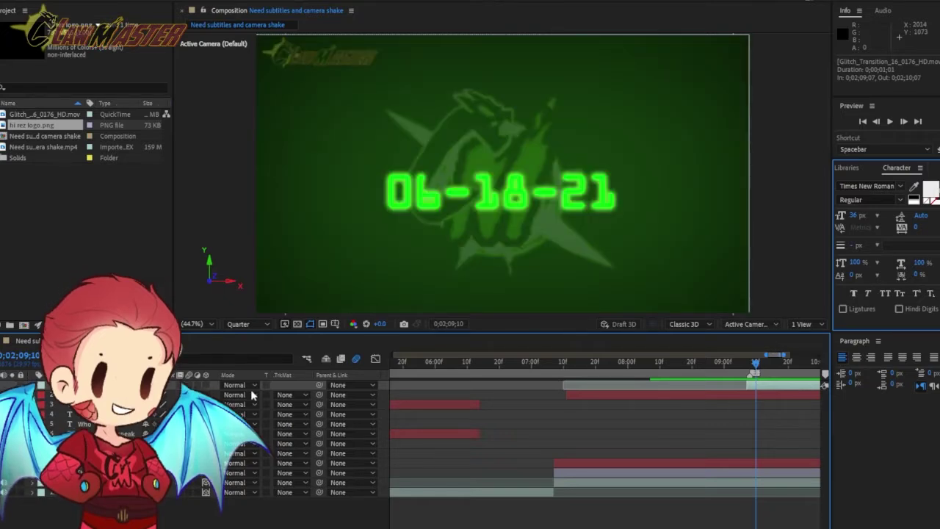
drag(761, 363, 768, 363)
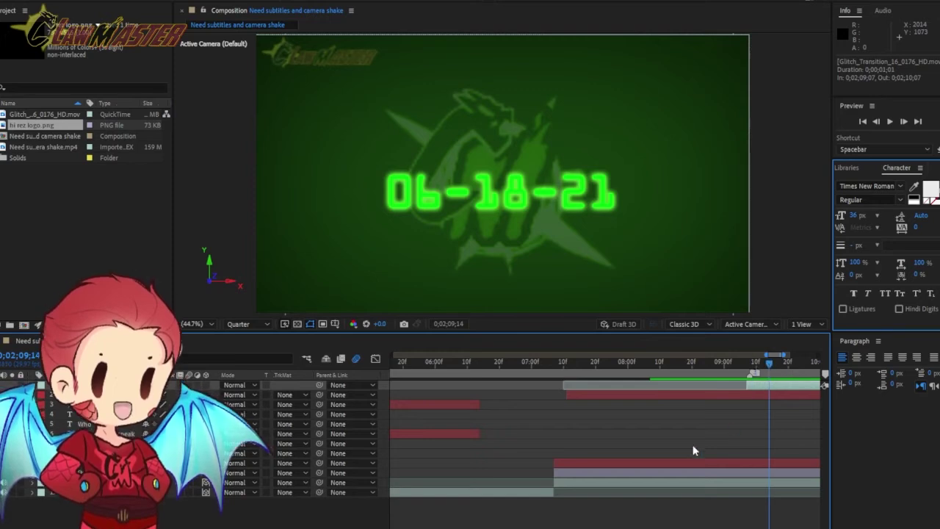
scroll(552, 398, right, 10)
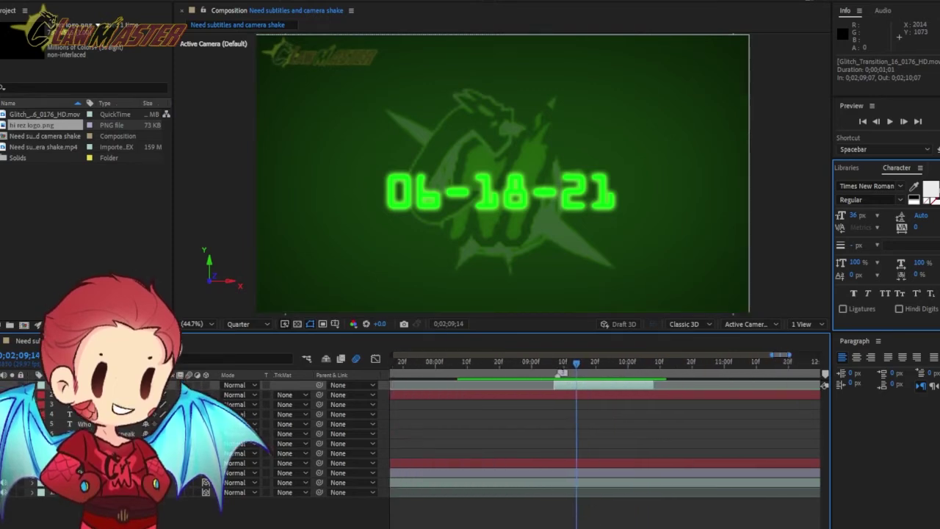
Review the closing debut date text between 0;02;12;00 and 0;02;12;19, including a short playback
click(560, 363)
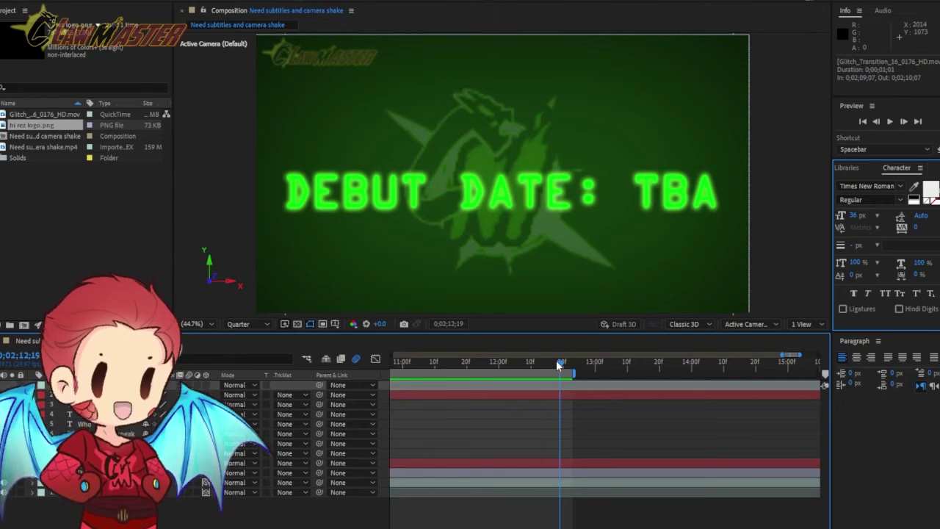
click(497, 364)
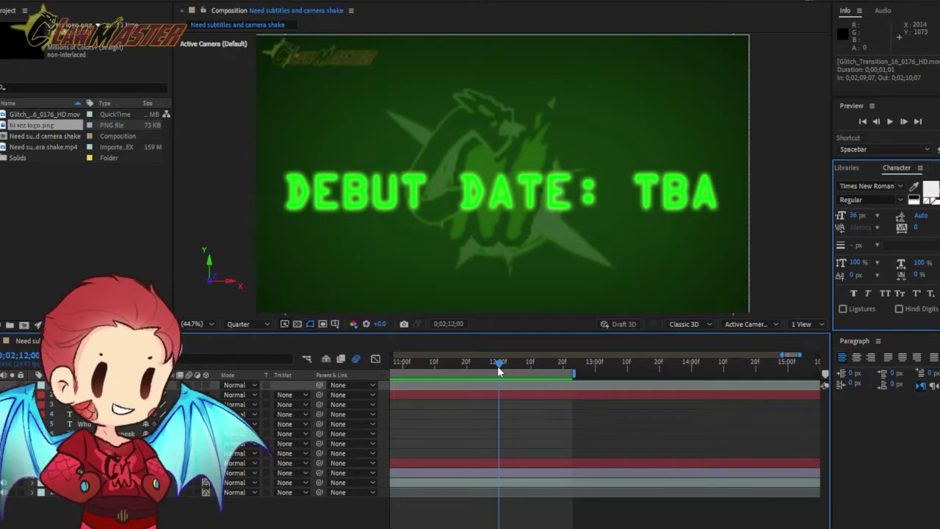
drag(497, 371, 502, 372)
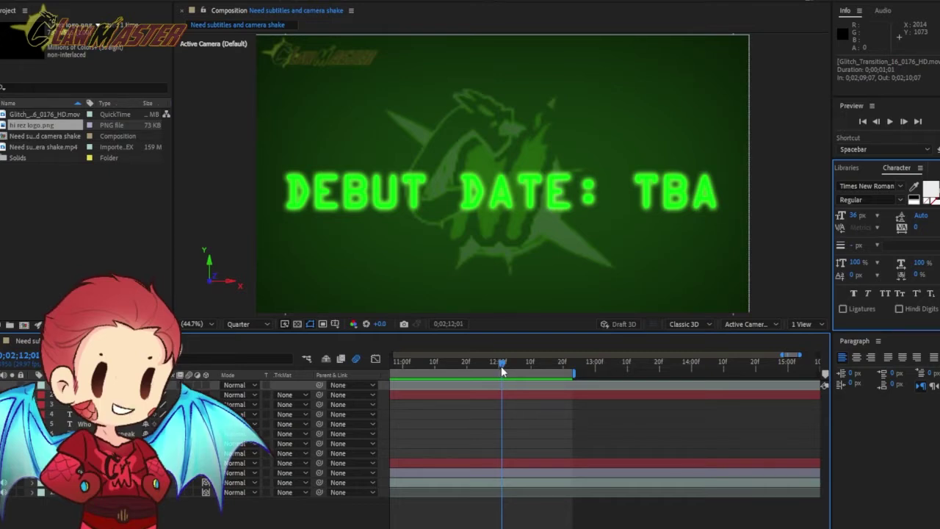
key(space)
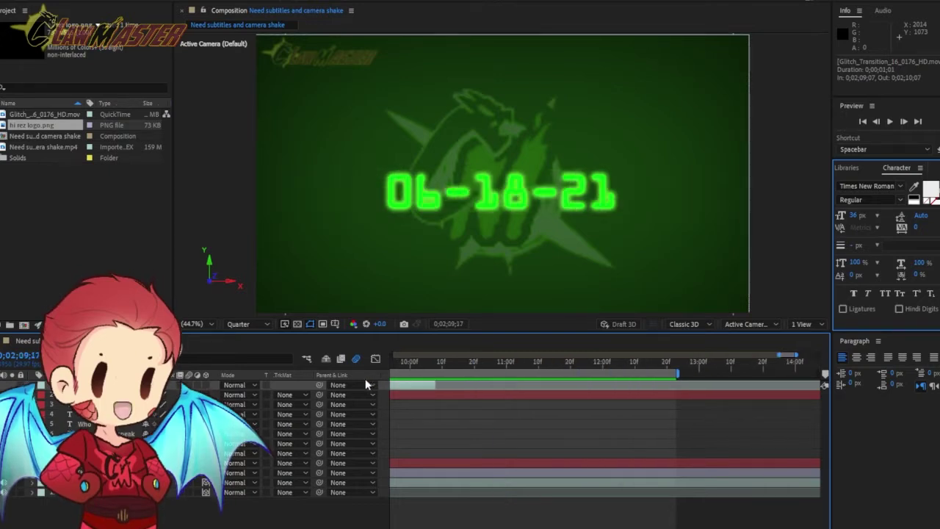
Scrub through the changing date text from about 0;02;07;01 to 0;02;10;12 and select its text layer
drag(509, 374, 542, 370)
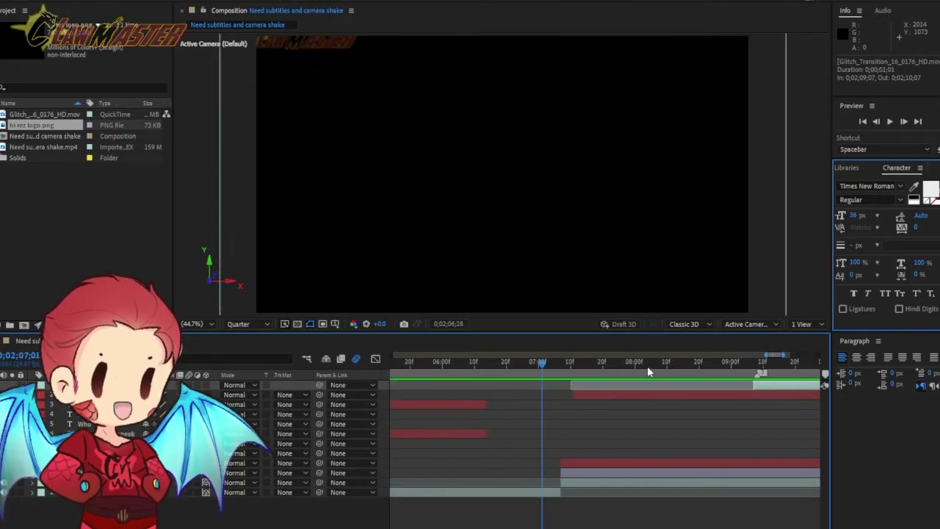
drag(647, 365, 764, 376)
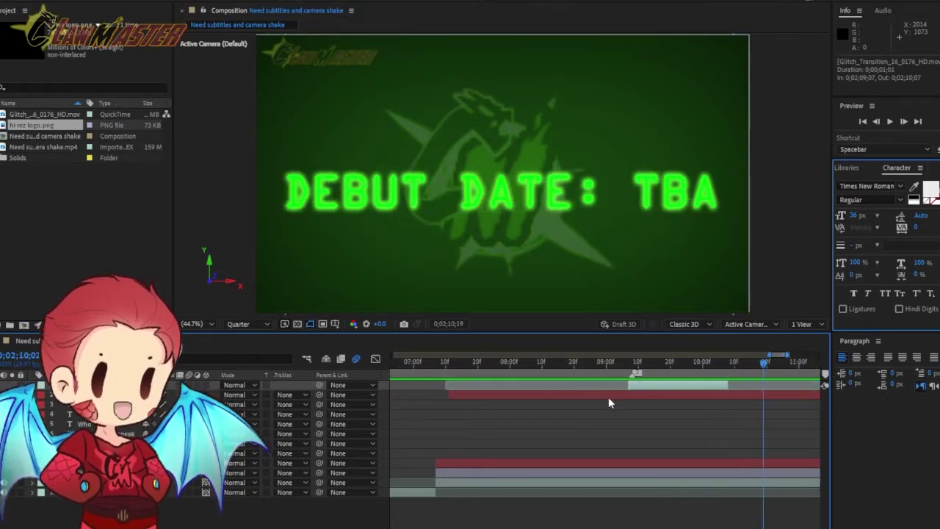
drag(608, 402, 478, 367)
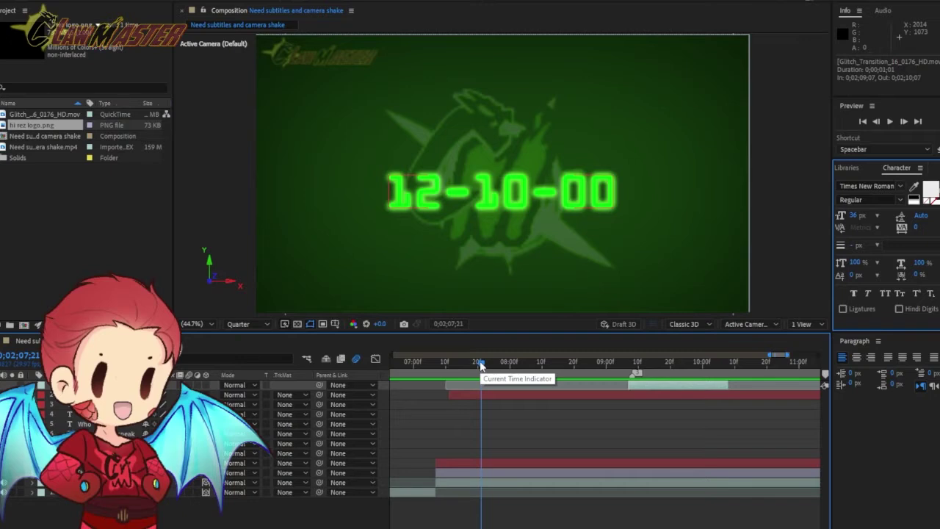
drag(481, 365, 482, 363)
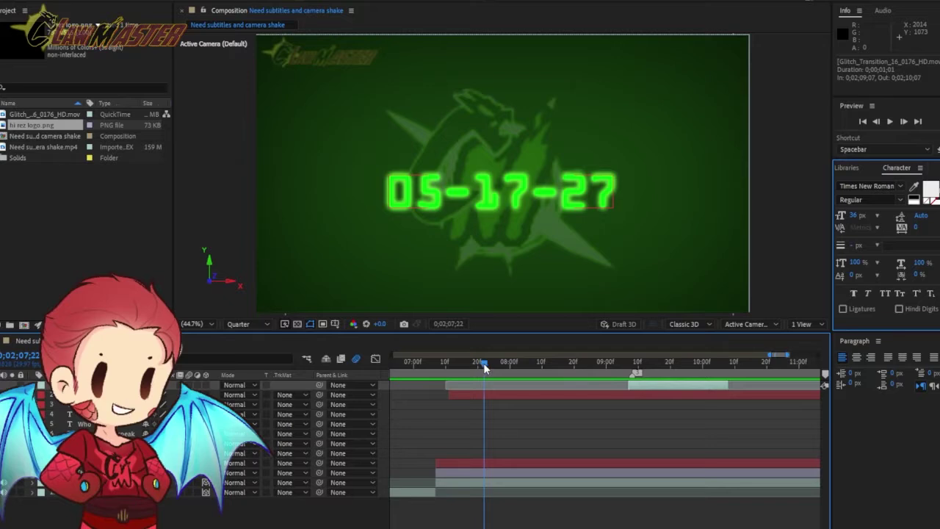
drag(483, 363, 741, 373)
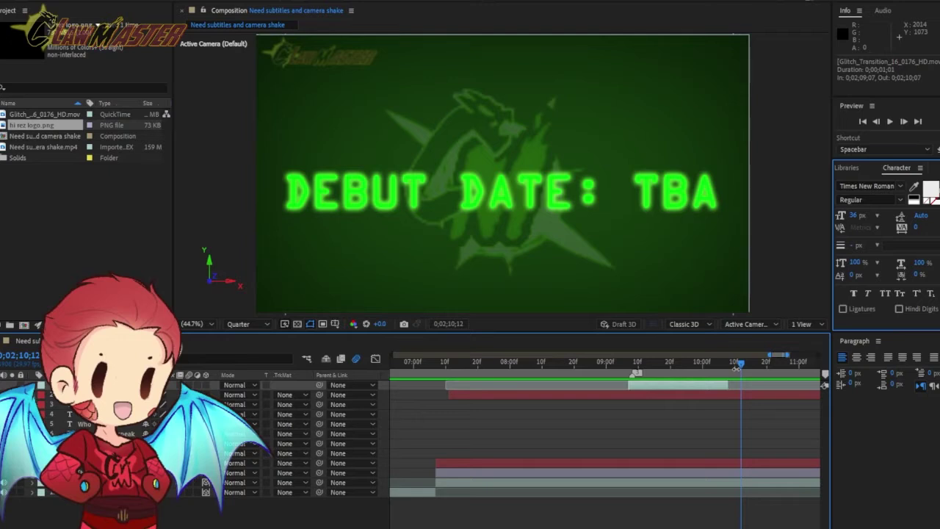
click(38, 396)
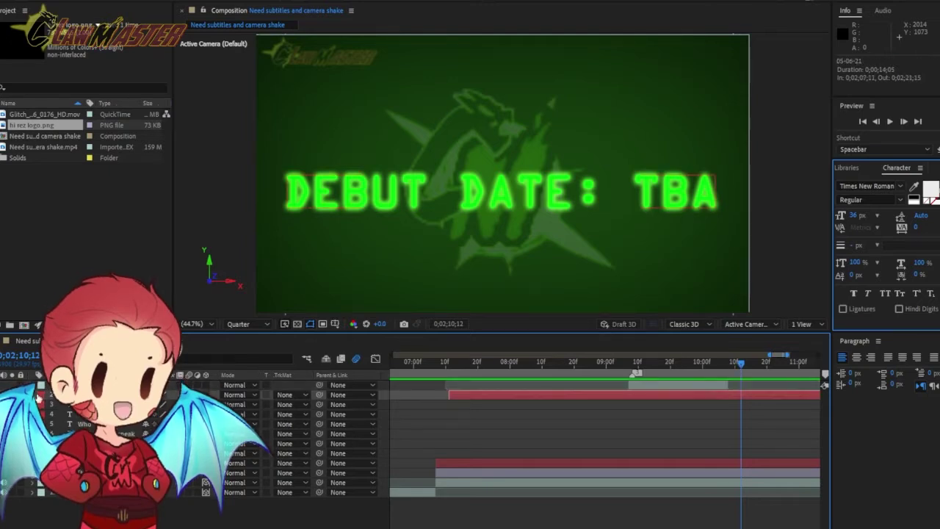
Reveal the date text layer's Source Text keyframes and zoom the timeline in on the first one at 0;02;07;11
click(36, 395)
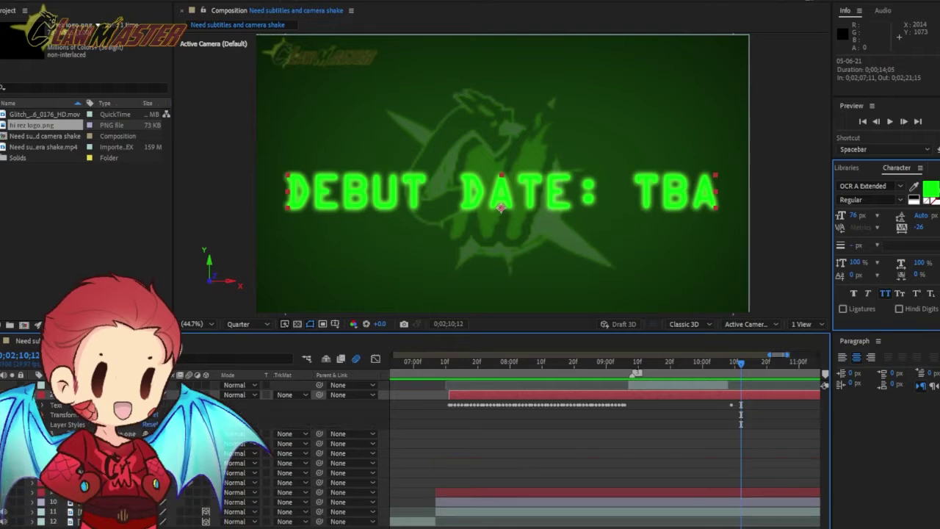
click(42, 406)
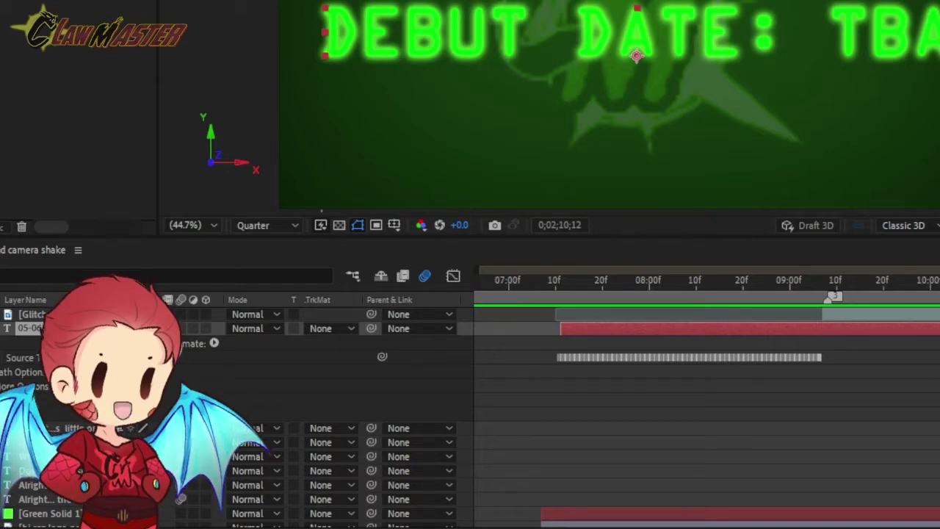
click(560, 292)
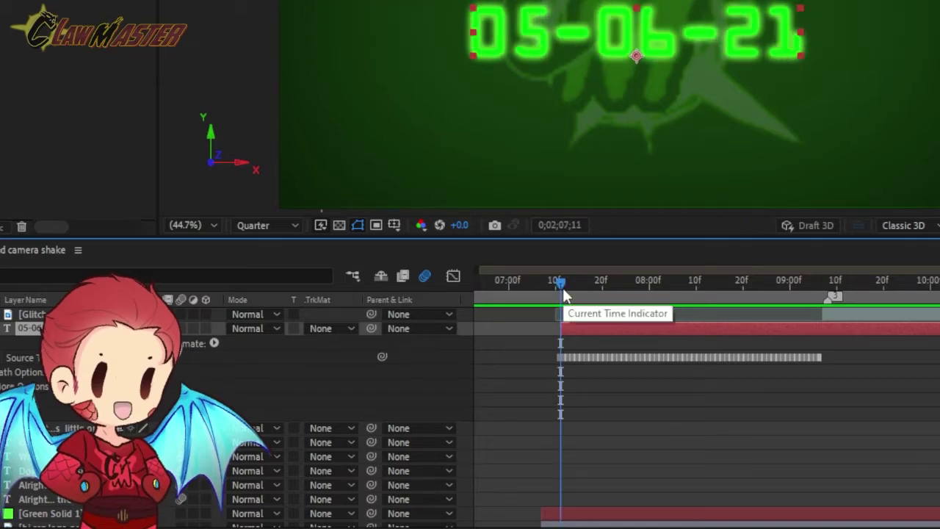
key(semicolon)
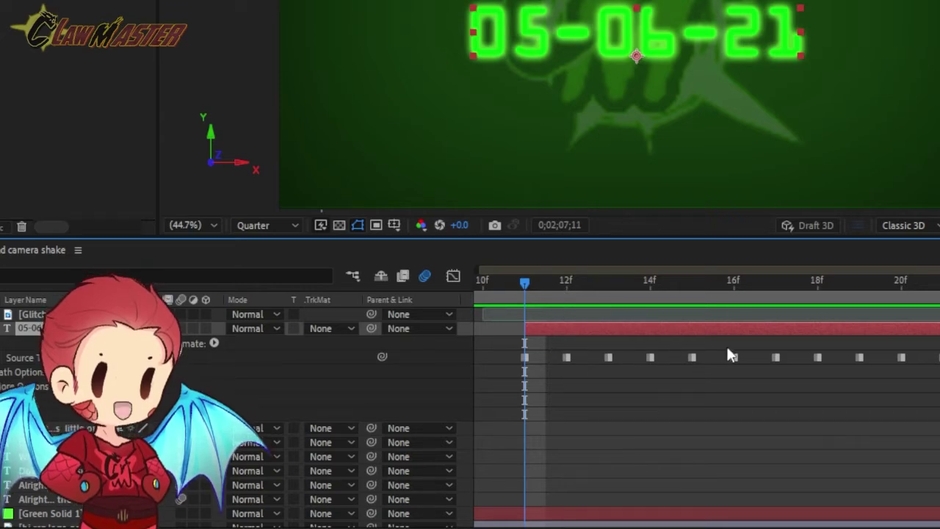
Step through the date text's first Source Text keyframes from 0;02;07;11 to 0;02;07;13
click(523, 358)
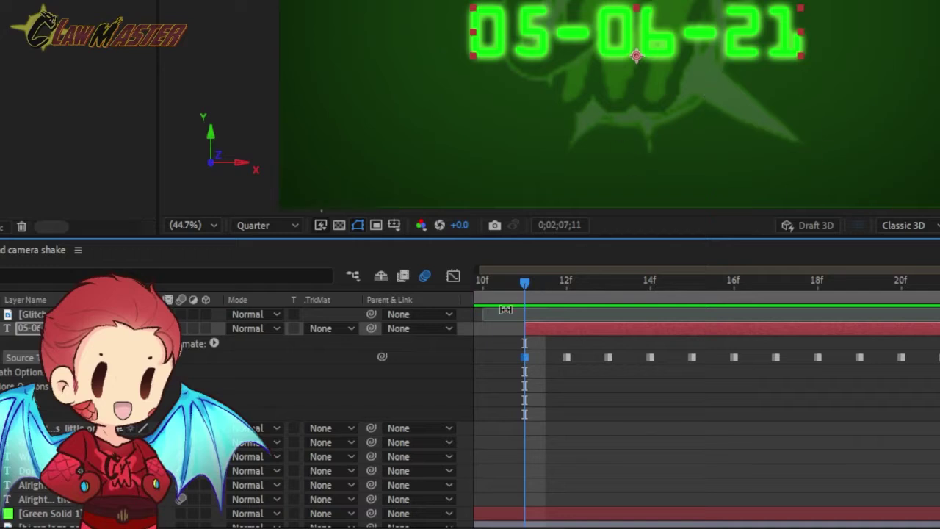
click(550, 284)
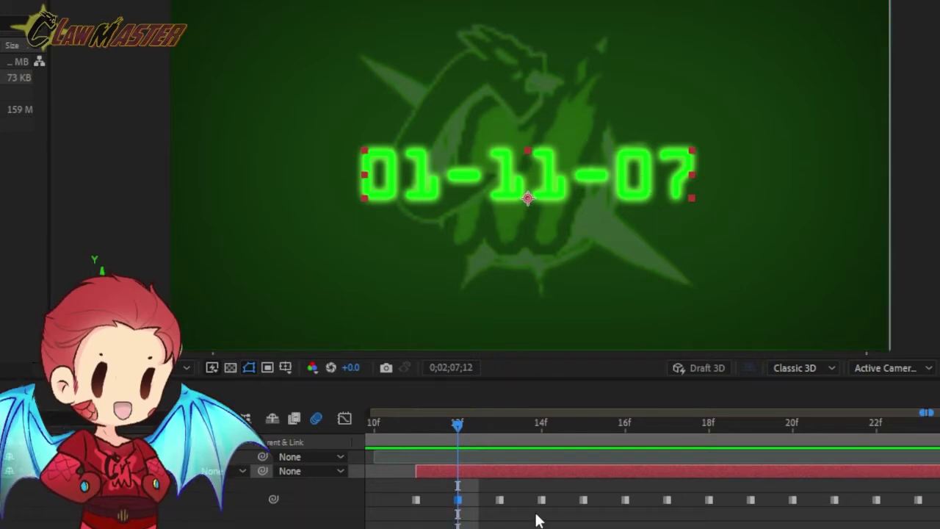
click(495, 437)
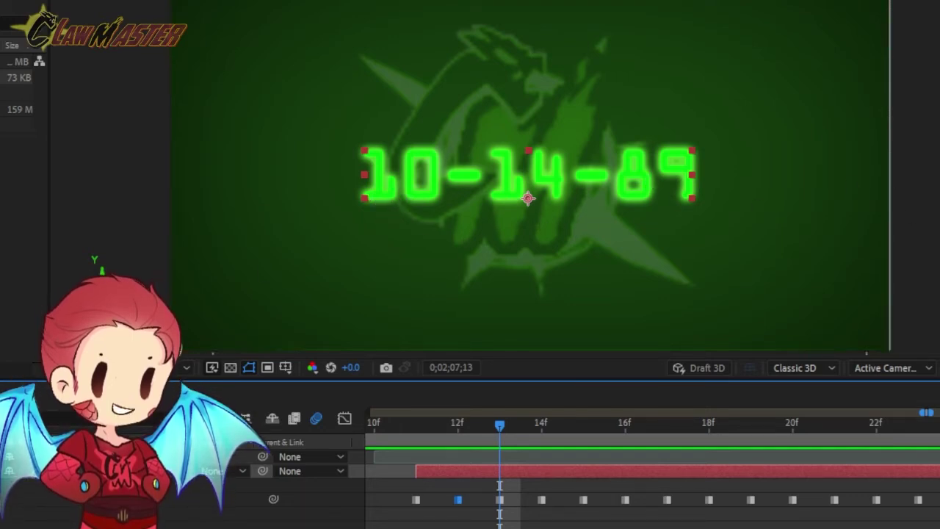
Collapse the date text layer's properties and scrub back to 0;02;06;22, before the date text begins
key(e)
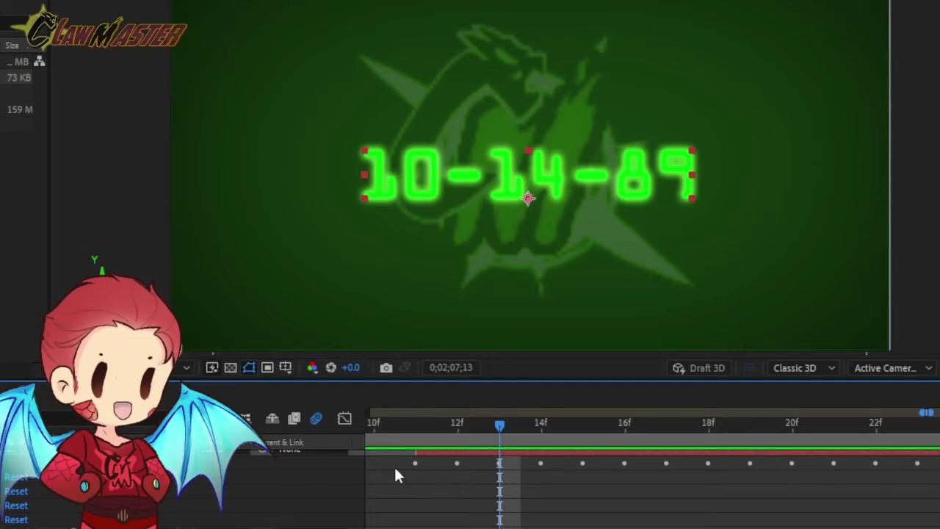
scroll(394, 475, up, 1)
key(u)
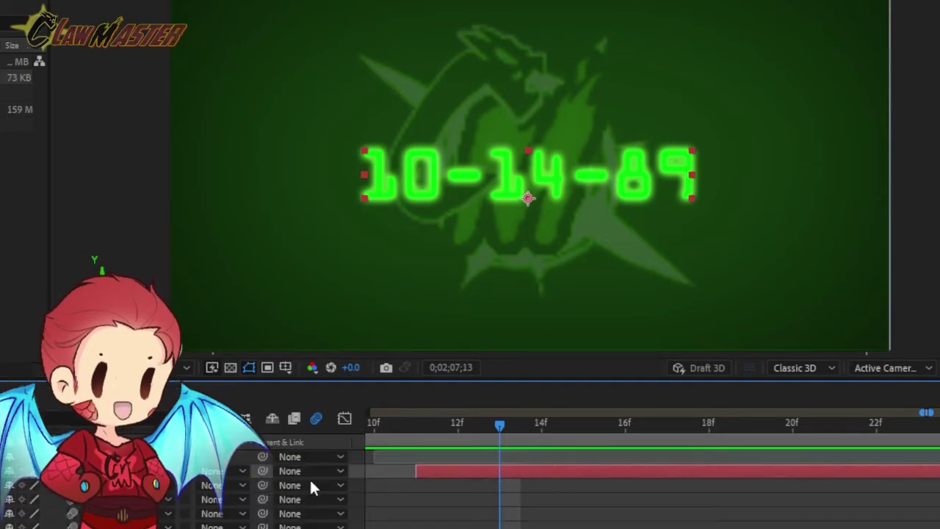
drag(498, 424, 357, 445)
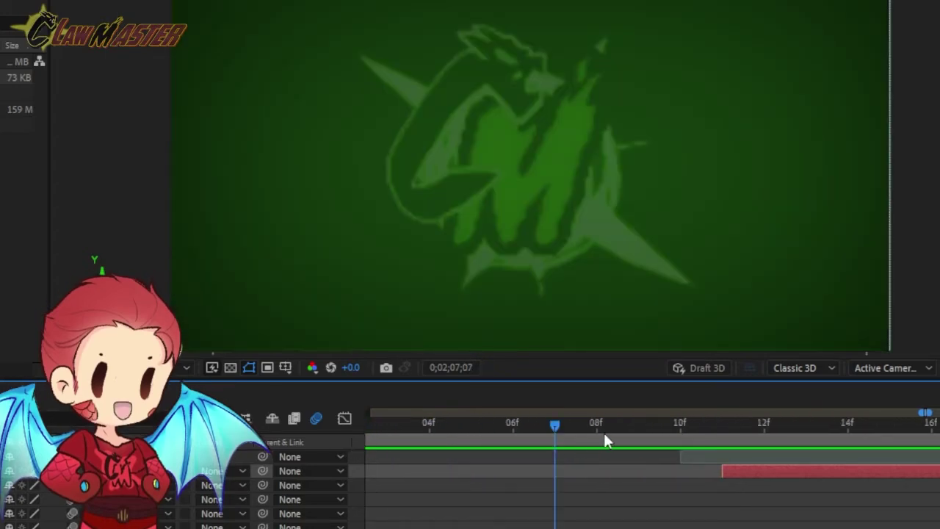
drag(604, 437, 638, 437)
mouse_move(456, 440)
mouse_down()
mouse_move(350, 448)
mouse_move(467, 442)
mouse_up()
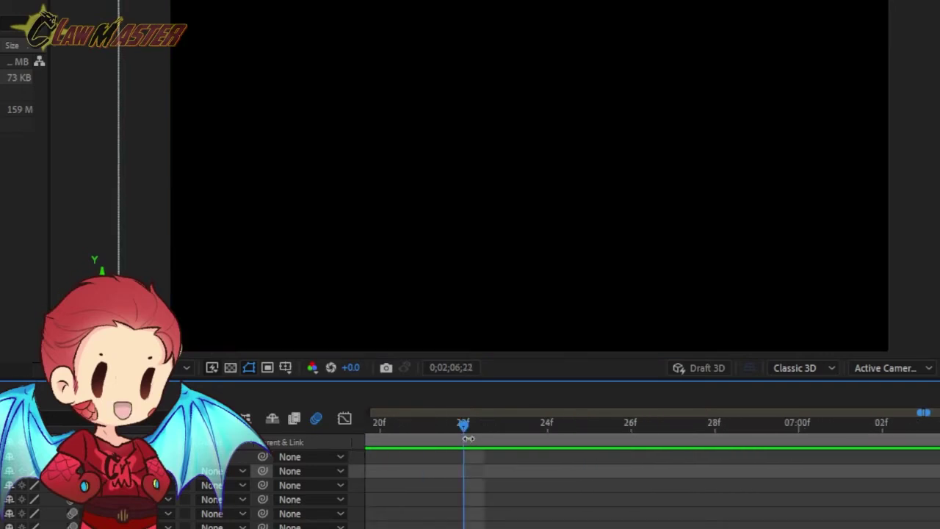
Zoom the timeline out to the whole composition and review the early subtitles at 0;00;16;04 and 0;00;30;16
scroll(467, 435, down, 5)
scroll(467, 433, down, 10)
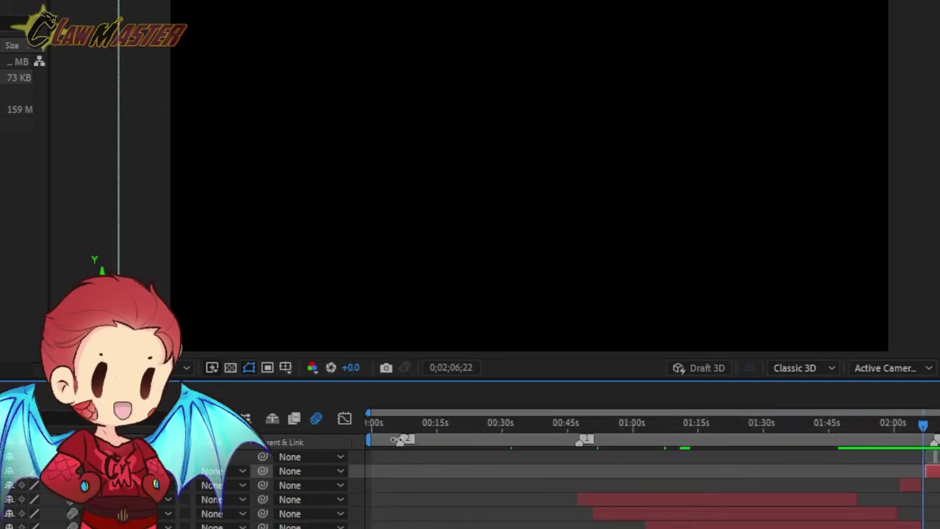
click(382, 429)
click(441, 424)
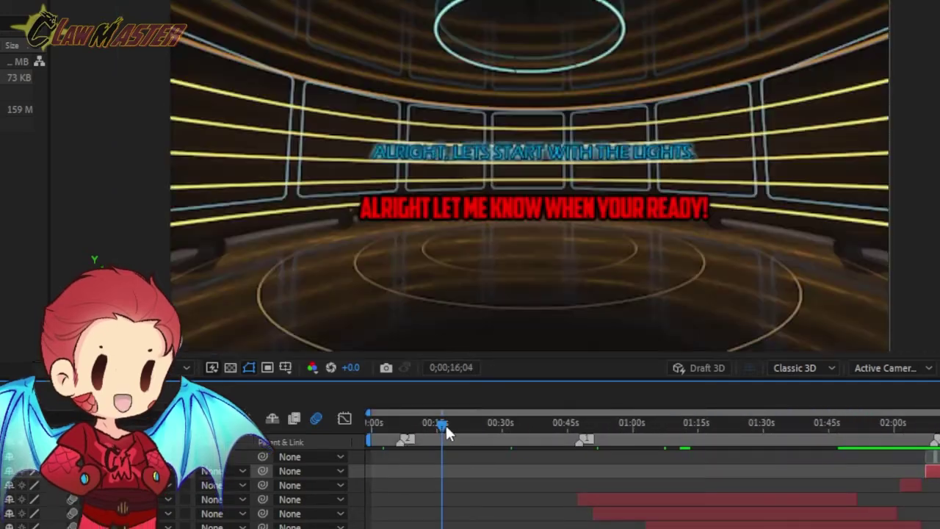
click(503, 423)
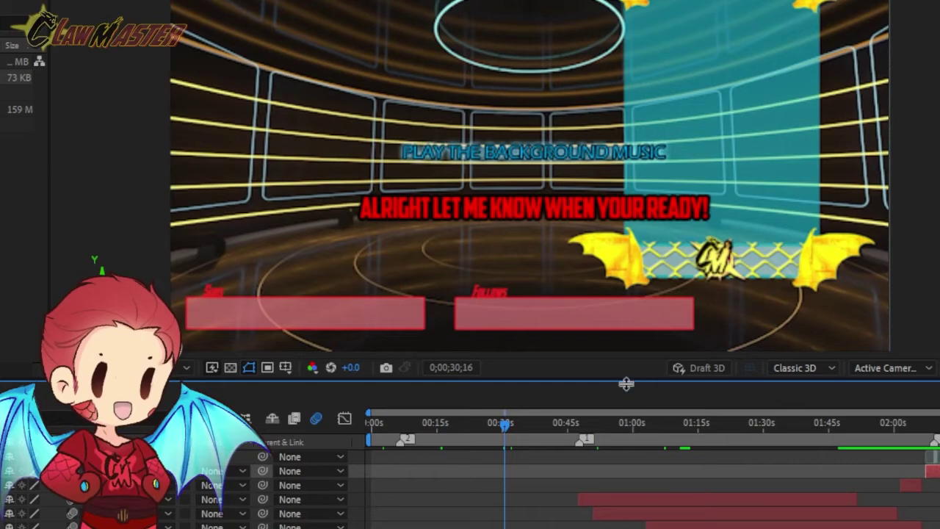
Save the project, switch to Premiere Pro, and select the fourth Glitch overlay clip on track V6 of the Eli's lines sequence
key(ctrl+s)
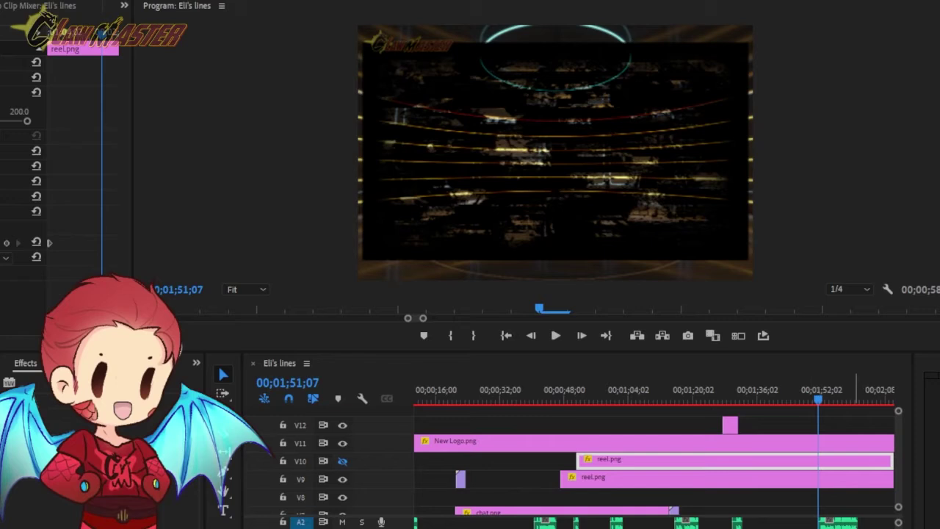
scroll(654, 523, up, 3)
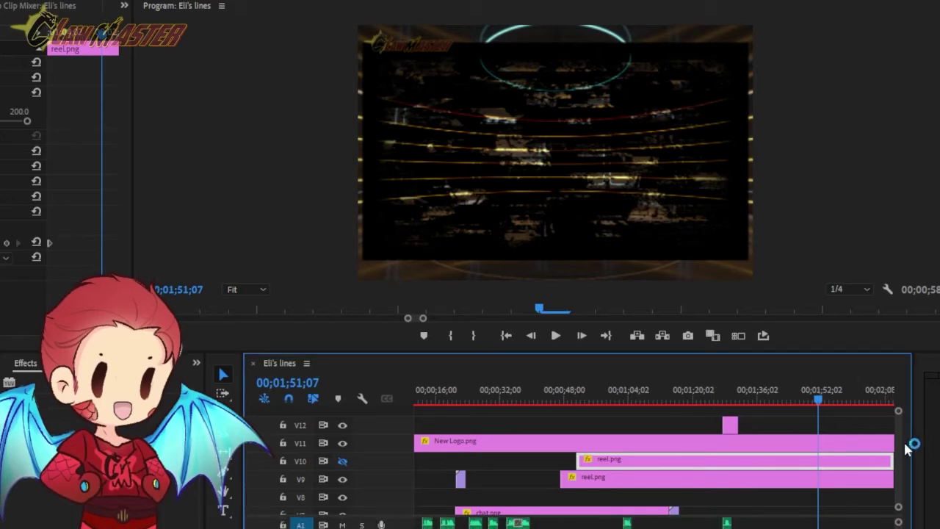
scroll(902, 454, down, 3)
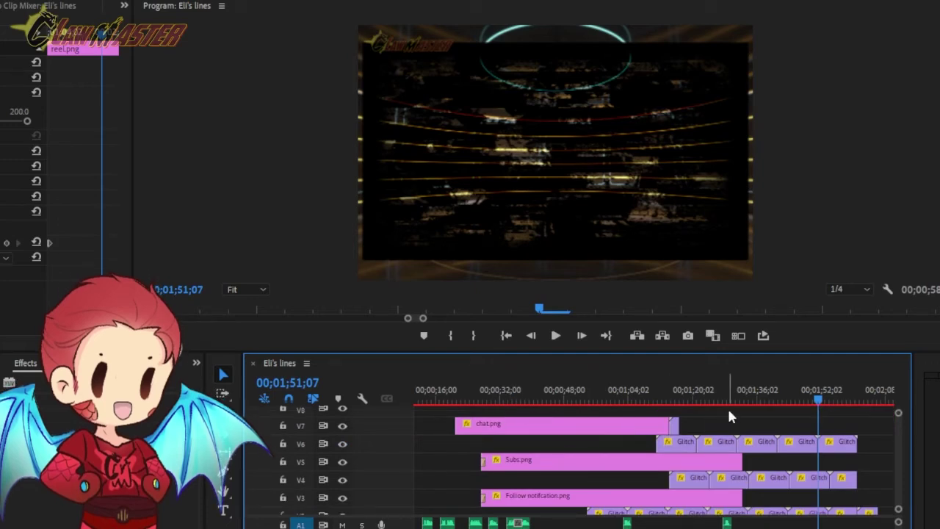
click(809, 448)
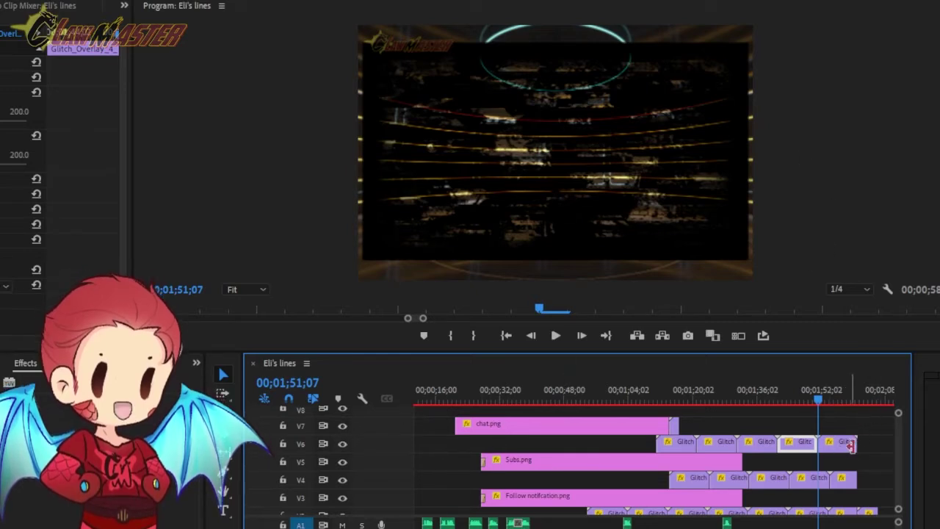
scroll(897, 450, down, 2)
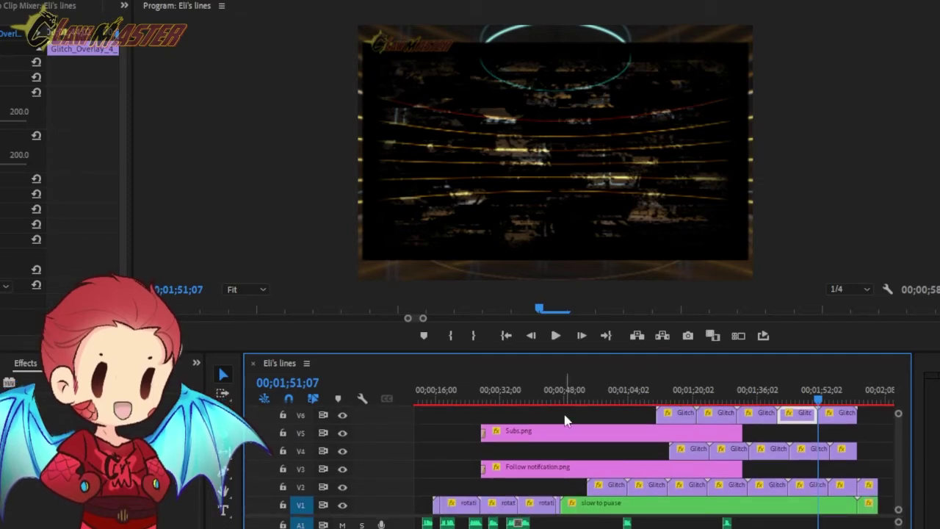
Review the sequence's overlays and glitch effects between 0;00;36;21 and 0;01;16;03, stopping at 0;01;14;11
click(518, 396)
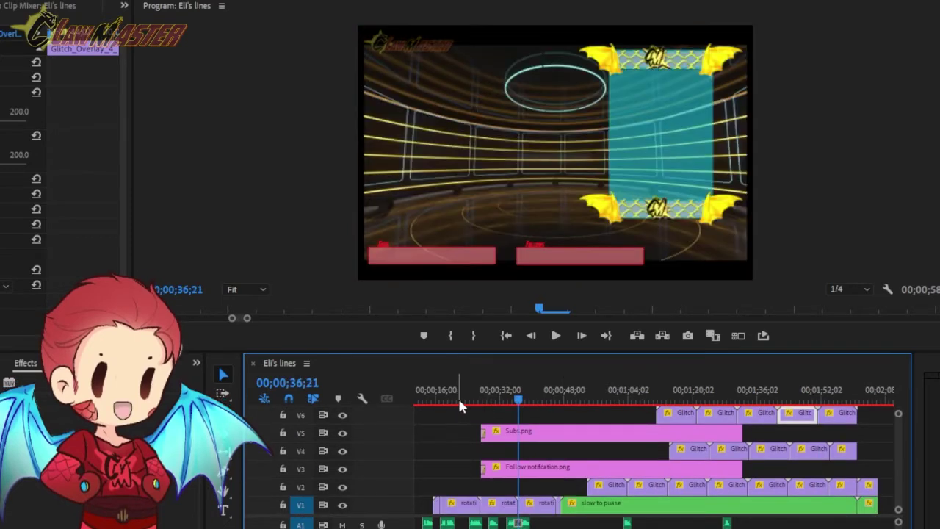
click(611, 397)
click(646, 402)
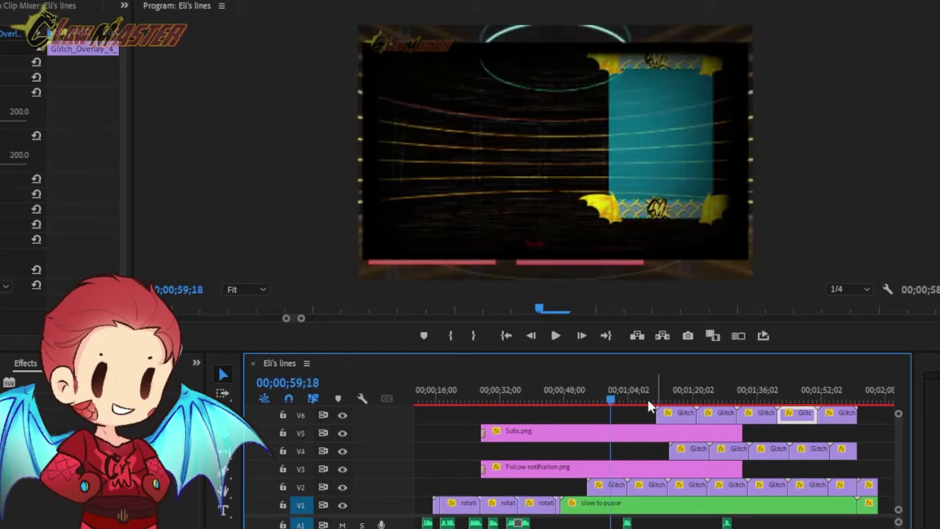
click(677, 400)
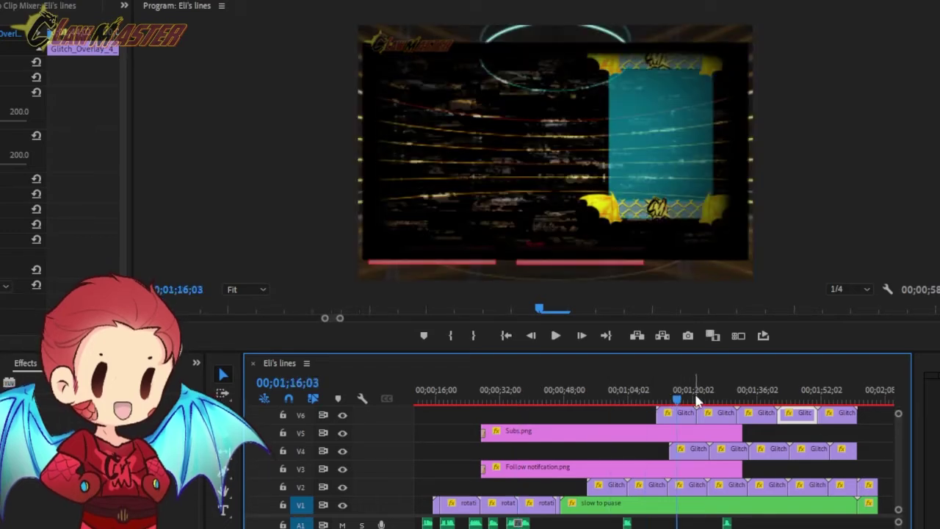
click(668, 399)
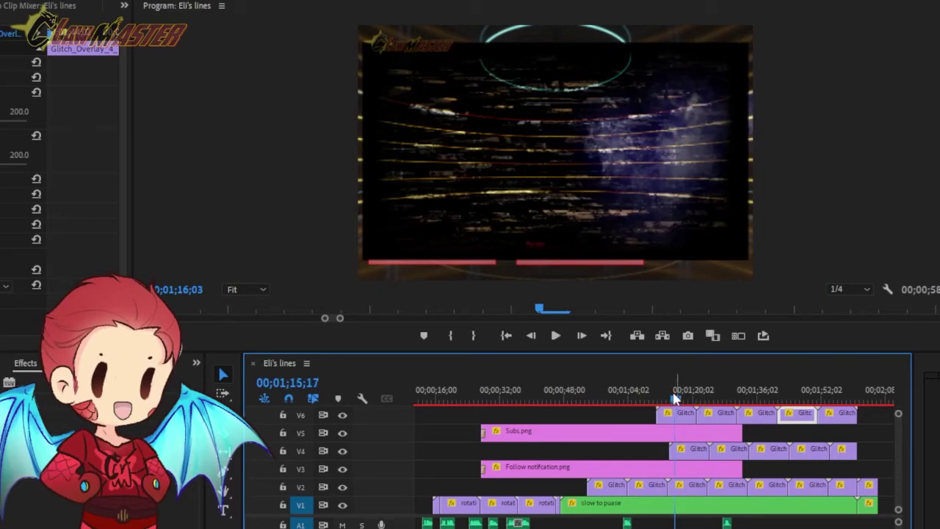
click(670, 400)
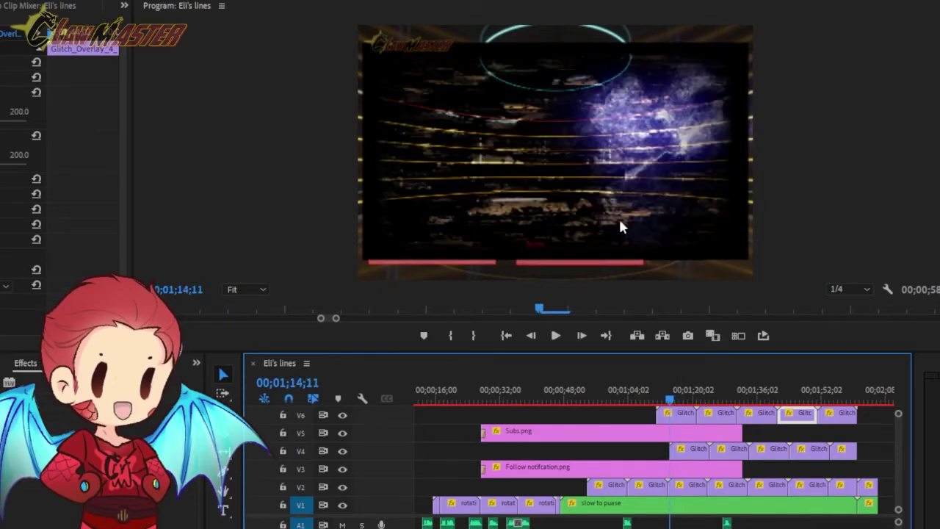
Look through the video tracks and open the 3.DustUHD_HD_Blue.mov clip at the end of chat.png on V7 for viewing
drag(902, 471, 896, 439)
scroll(893, 478, down, 5)
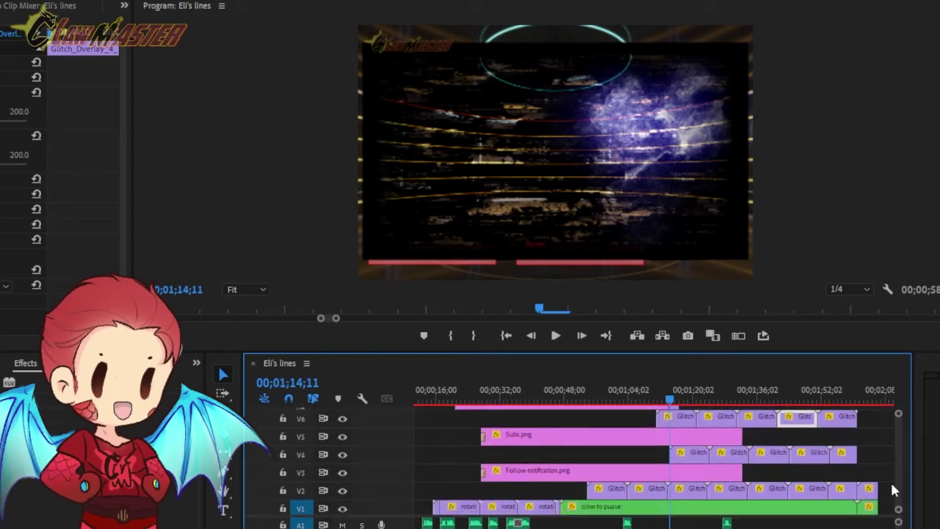
scroll(894, 474, up, 2)
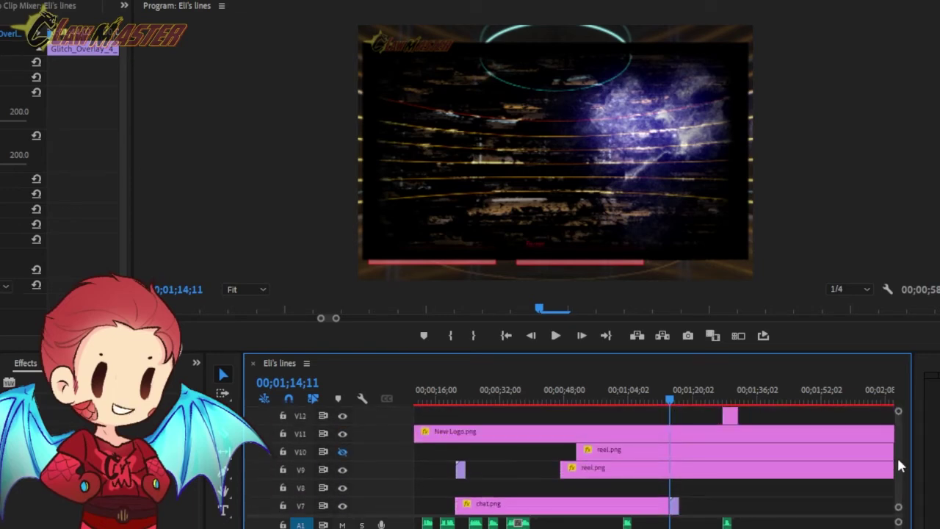
scroll(898, 470, down, 3)
scroll(896, 457, up, 3)
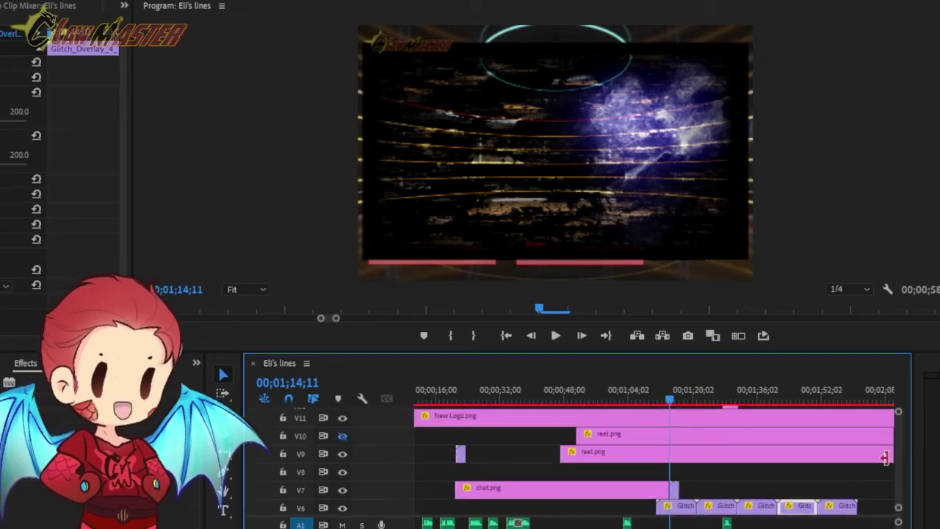
click(675, 491)
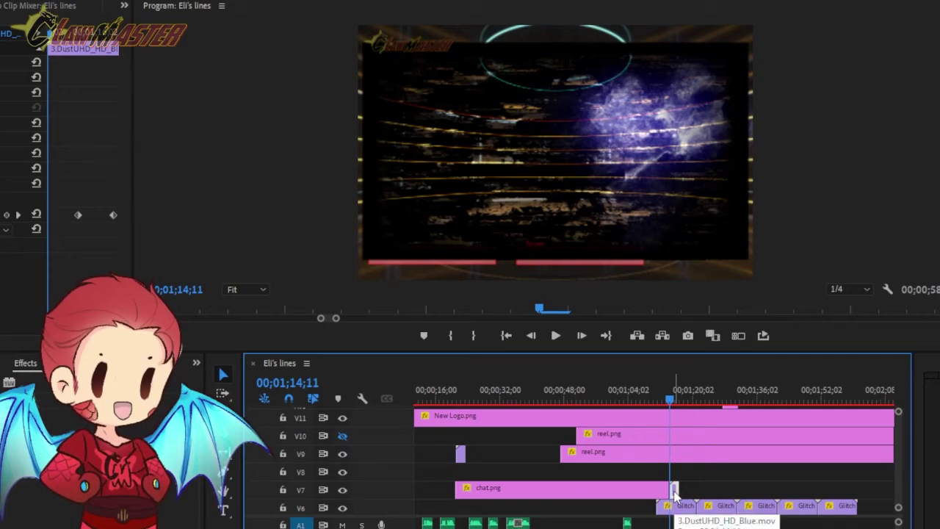
double_click(675, 492)
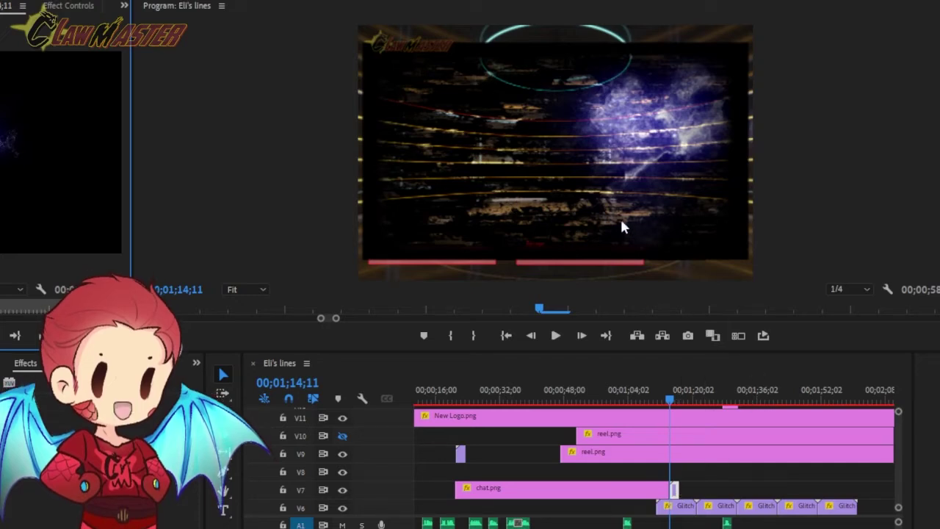
Show the blue dust clip's effect keyframes and compare the frames at 0;01;13;29 and 0;01;14;11, where it covers the chat box
click(674, 489)
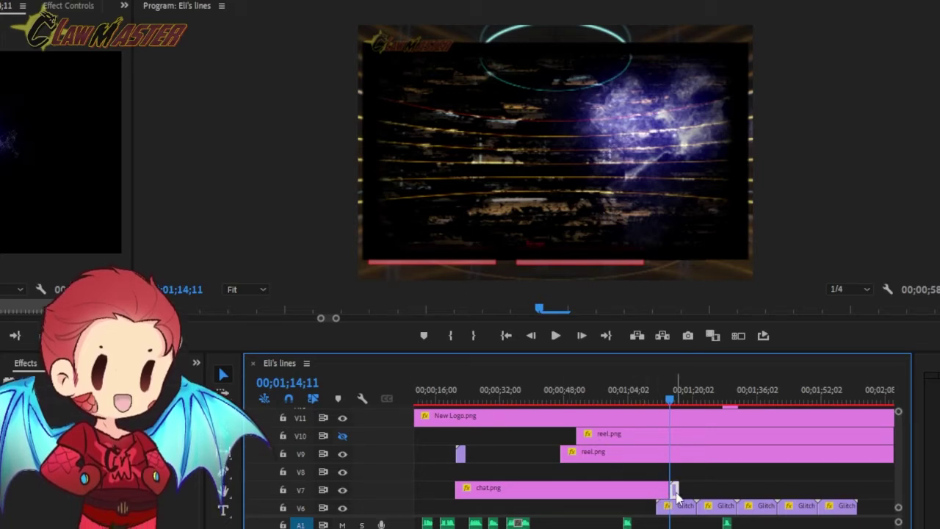
click(51, 7)
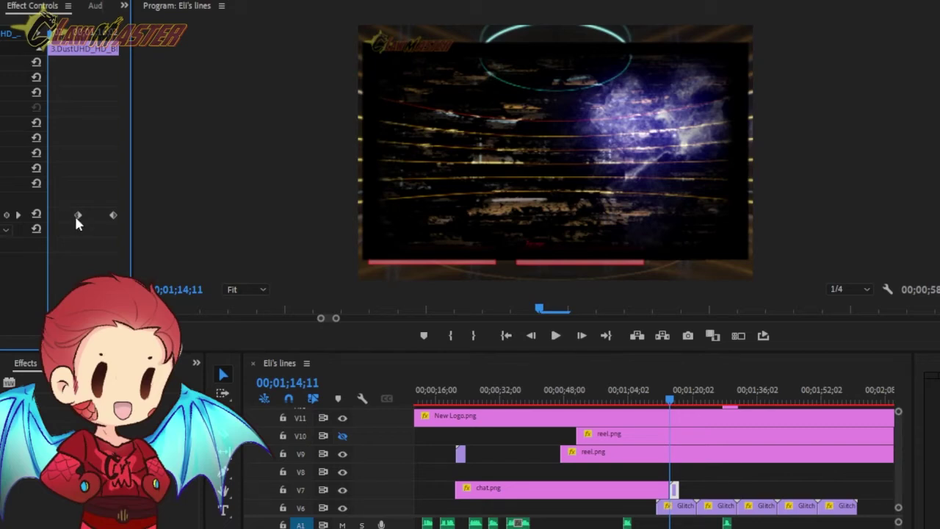
click(666, 398)
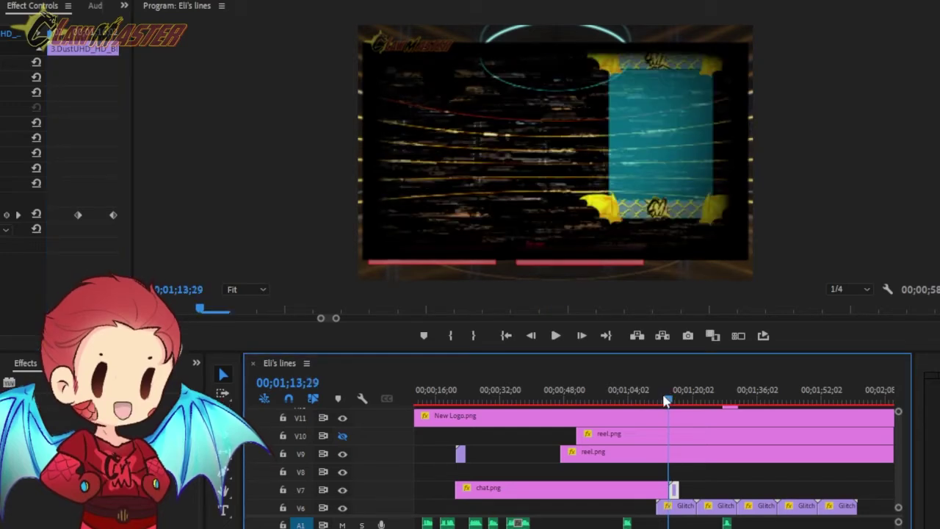
drag(667, 401, 670, 401)
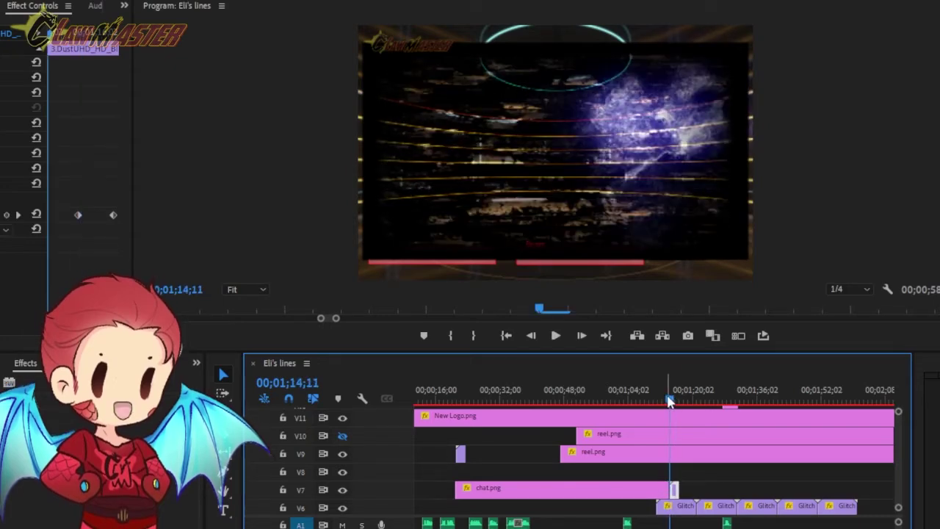
Scrub past the dust effect to 0;01;48;21 and zoom the timeline out to the Final Ep. 6.mp4 clips
drag(674, 402, 682, 404)
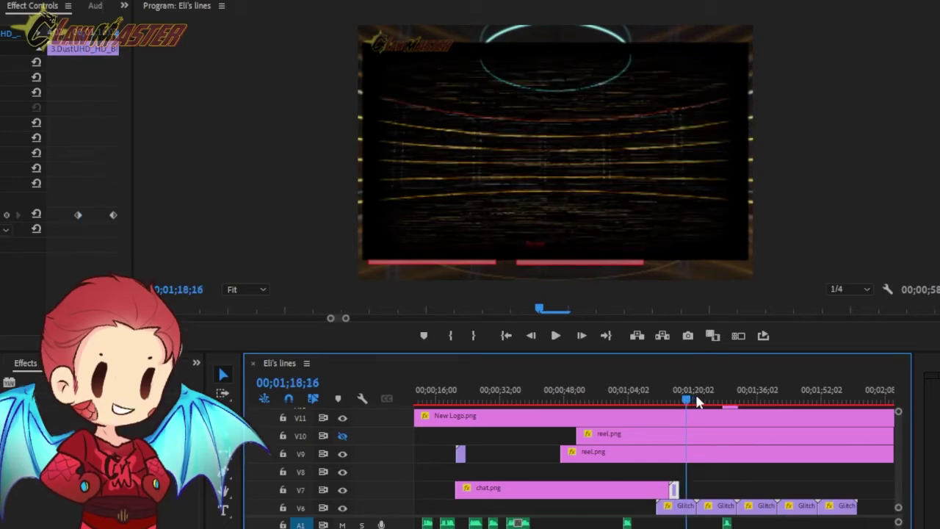
drag(697, 402, 804, 408)
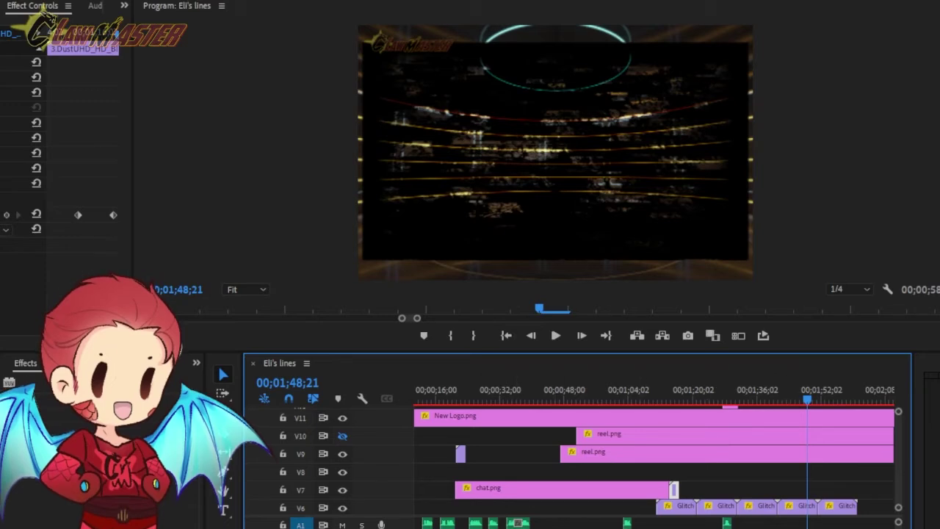
key(minus)
key(minus)
key(minus)
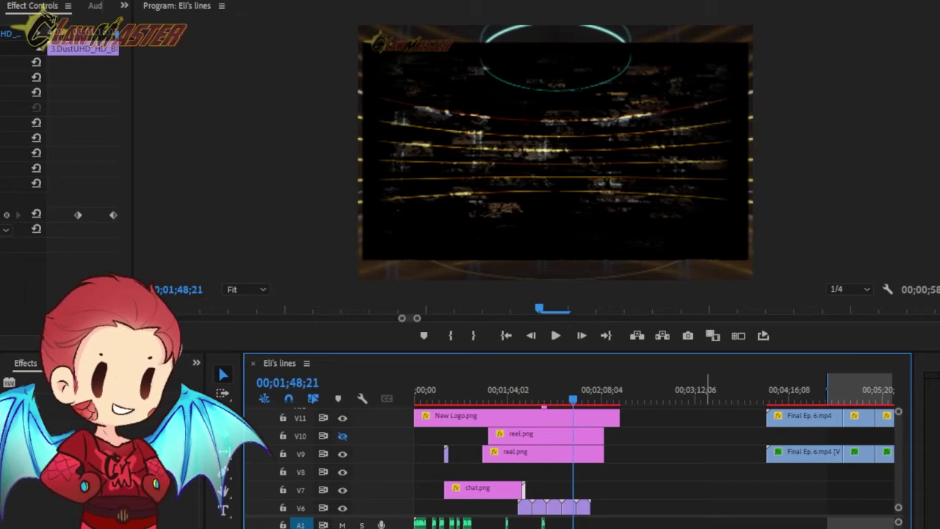